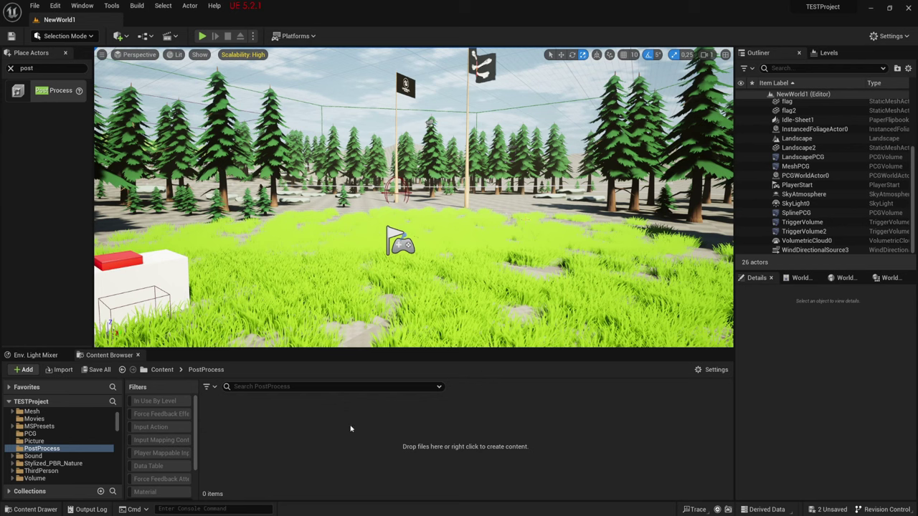
- Add a Material asset in the PostProcess folder and name it PP_Mat_Pixel
{"action": "right_click", "coordinate": [280, 410]}
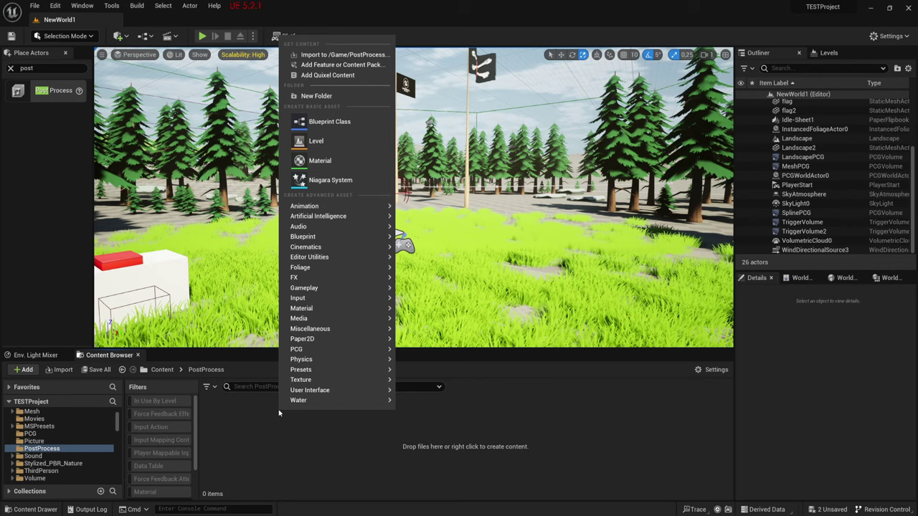
{"action": "left_click", "coordinate": [320, 161]}
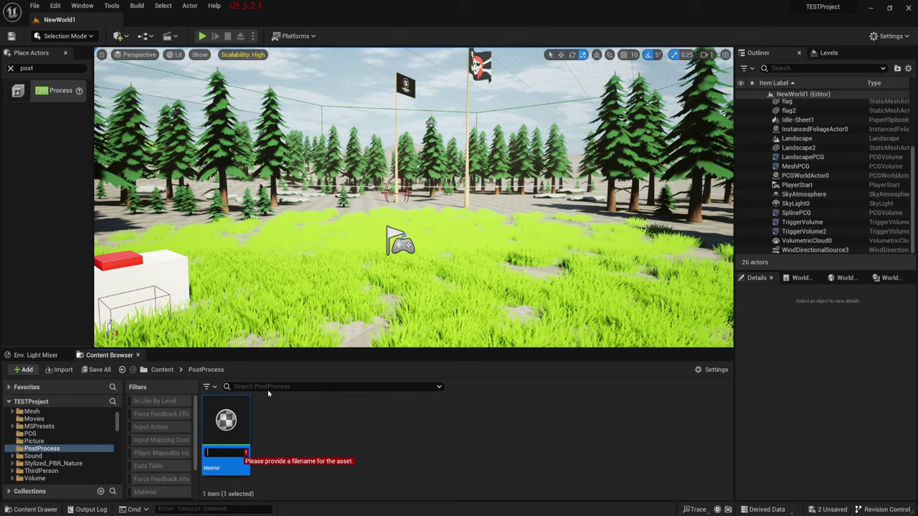
{"action": "type", "text": "PP_"}
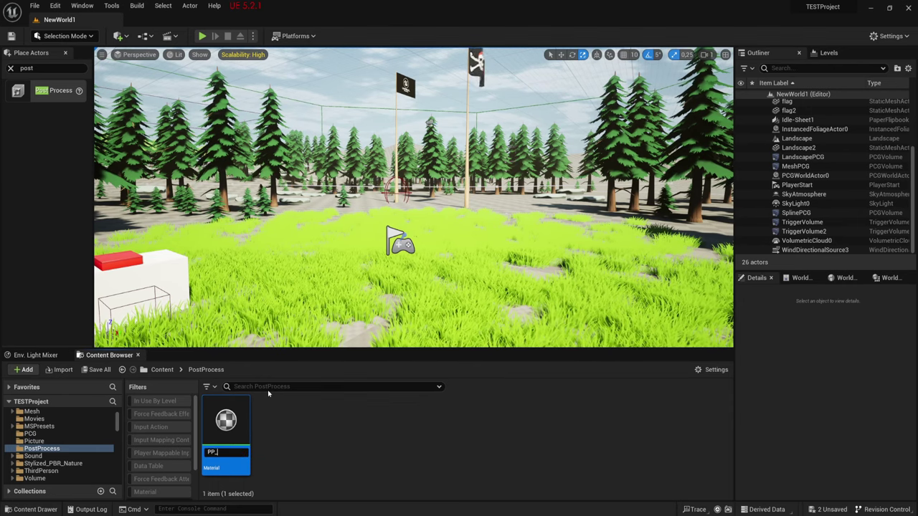
{"action": "type", "text": "Mat"}
{"action": "type", "text": "_Pixel"}
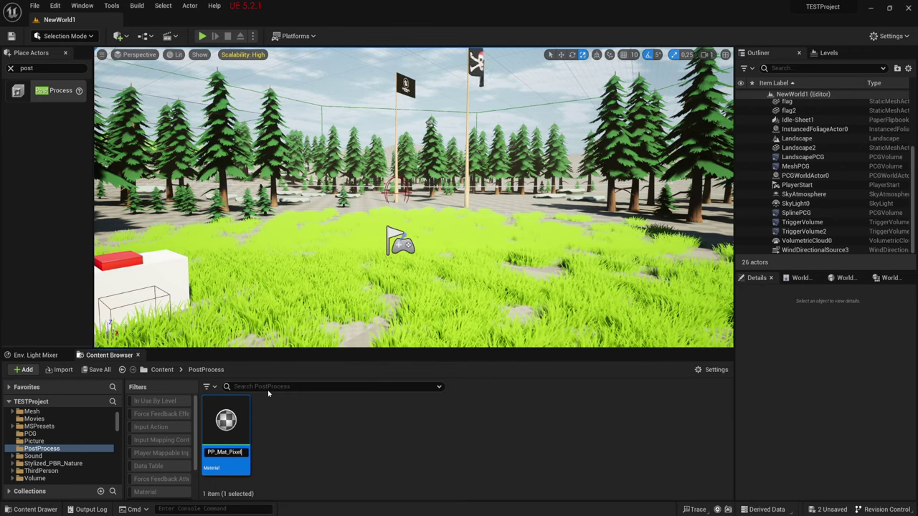
{"action": "key", "text": "Return"}
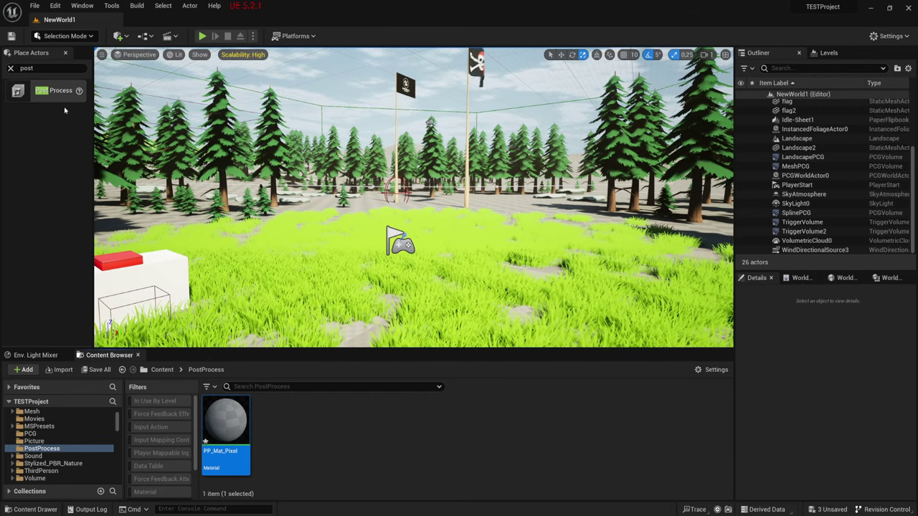
- Place a Post Process Volume in the level and filter its Details by 'mat'
{"action": "left_click_drag", "start_coordinate": [56, 91], "coordinate": [465, 270]}
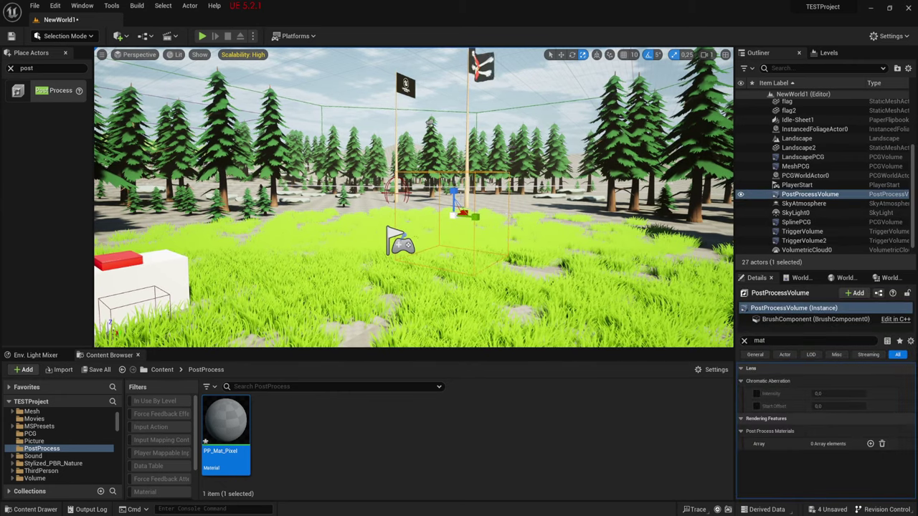
{"action": "key", "text": "w"}
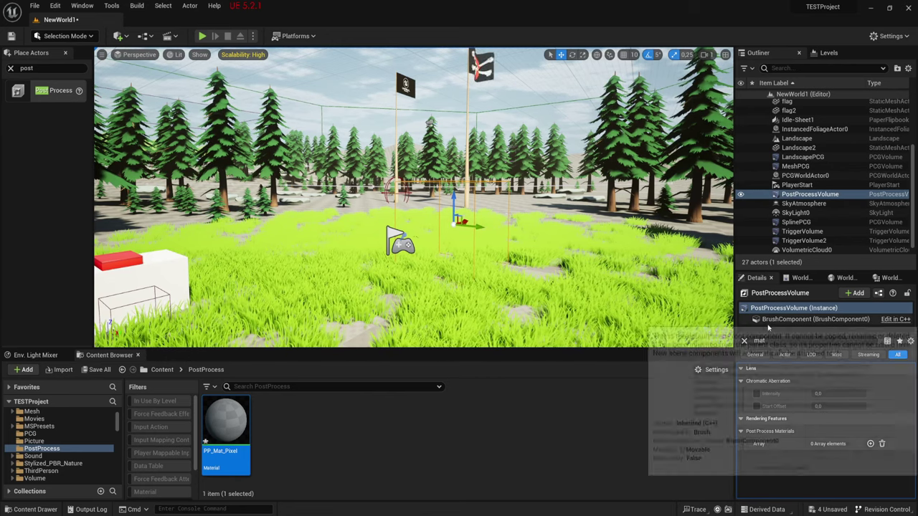
{"action": "left_click", "coordinate": [745, 341]}
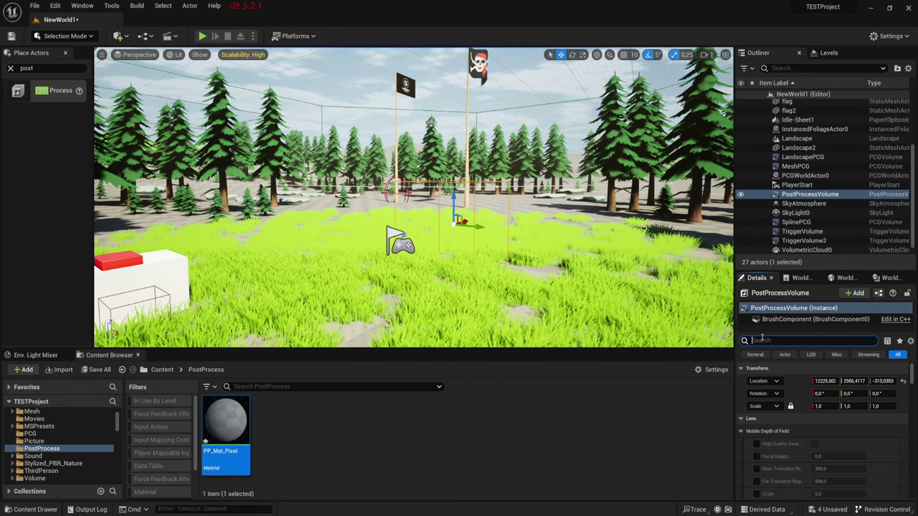
{"action": "type", "text": "mat"}
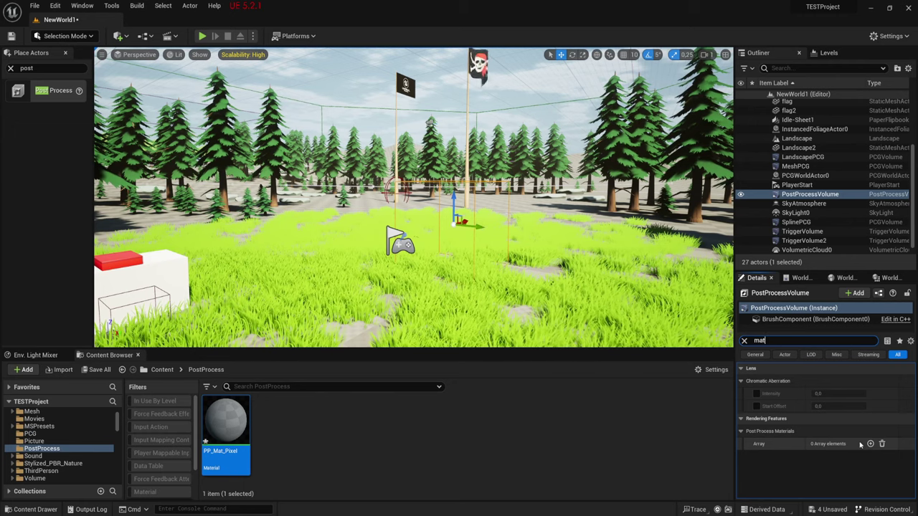
- Add an Asset reference entry to Post Process Materials and assign PP_Mat_Pixel
{"action": "mouse_move", "coordinate": [769, 433]}
{"action": "left_click", "coordinate": [871, 444]}
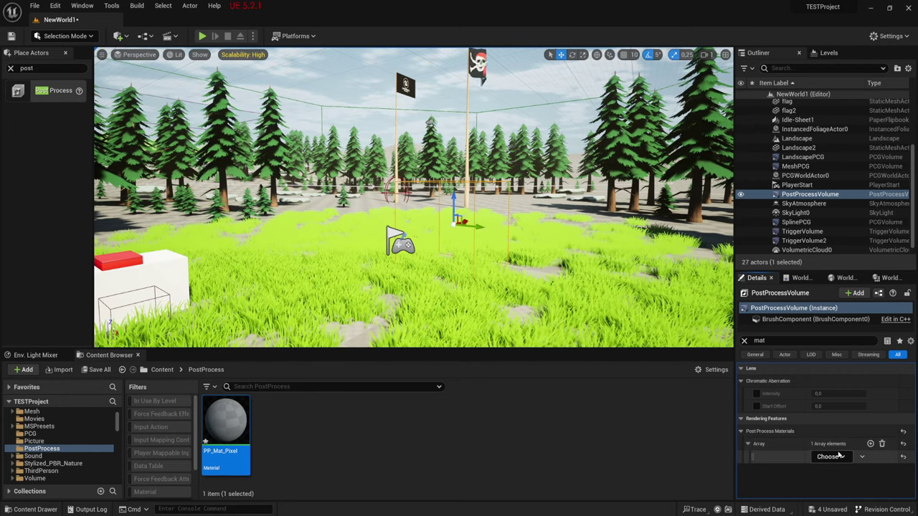
{"action": "left_click", "coordinate": [840, 456]}
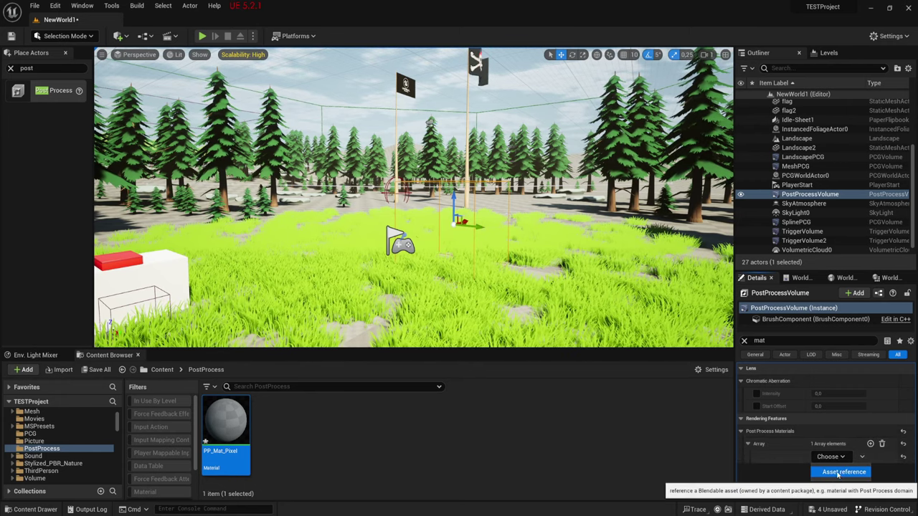
{"action": "left_click", "coordinate": [836, 473]}
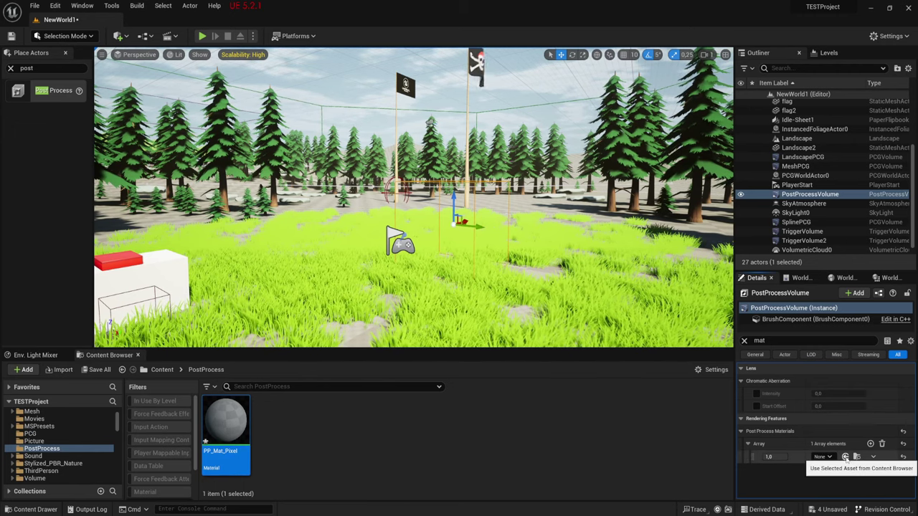
{"action": "left_click", "coordinate": [845, 458]}
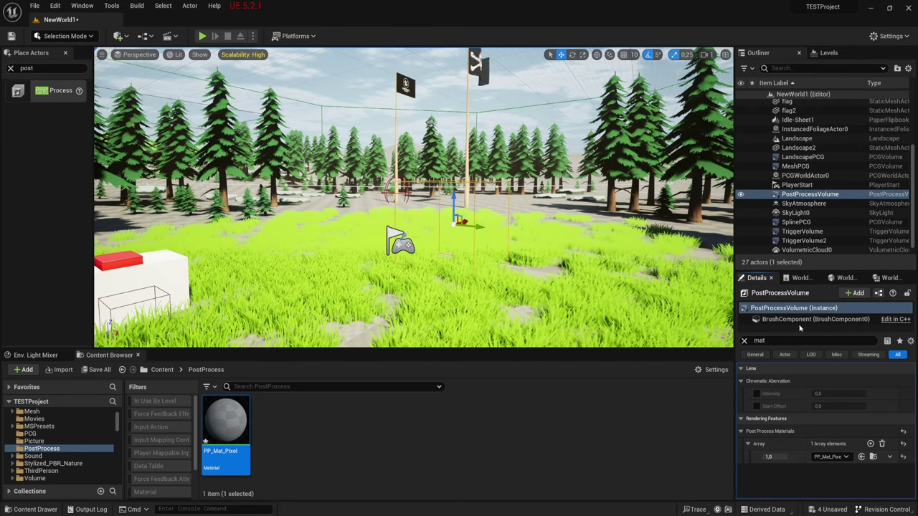
{"action": "left_click", "coordinate": [766, 340]}
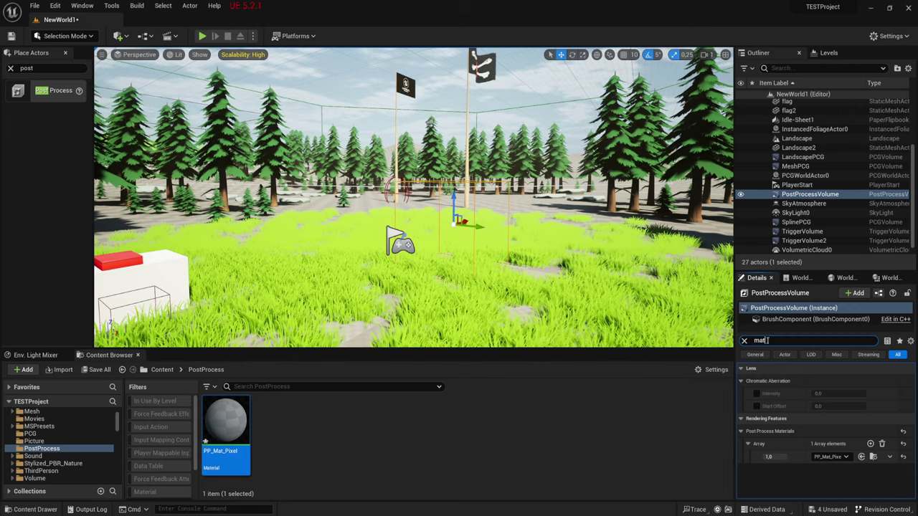
- Search the volume's Details for 'unb' and enable Infinite Extent (Unbound)
{"action": "key", "text": "ctrl+a"}
{"action": "type", "text": "un"}
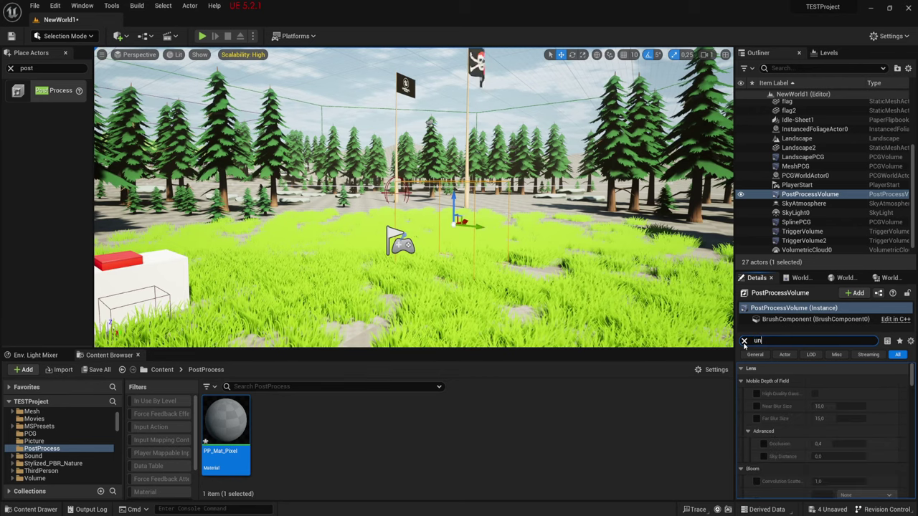
{"action": "type", "text": "b"}
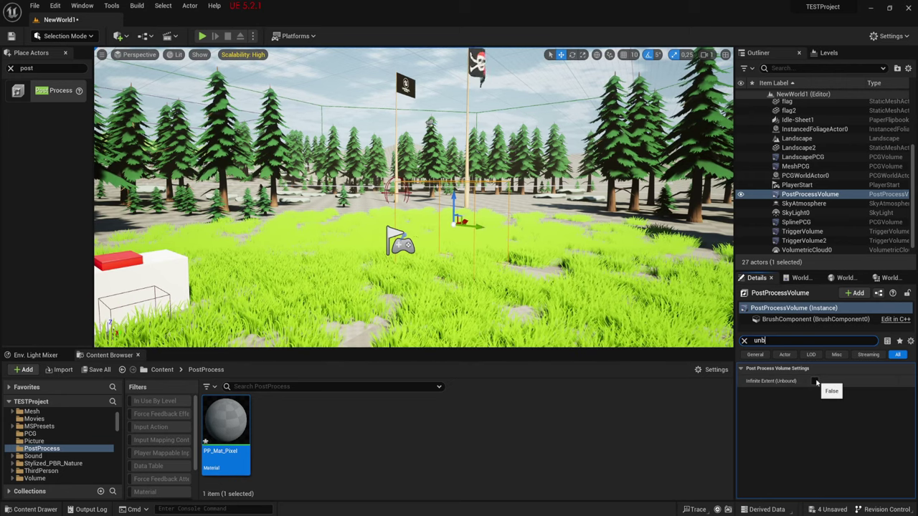
{"action": "left_click", "coordinate": [815, 382]}
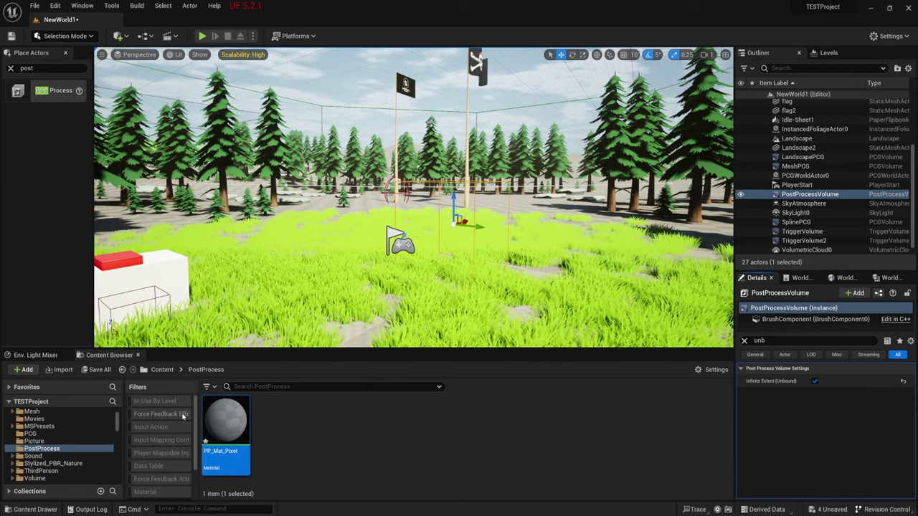
- Open PP_Mat_Pixel in the material editor and switch its Material Domain to Post Process
{"action": "left_click", "coordinate": [225, 429]}
{"action": "double_click", "coordinate": [225, 429]}
{"action": "right_click_drag", "start_coordinate": [319, 270], "coordinate": [512, 267]}
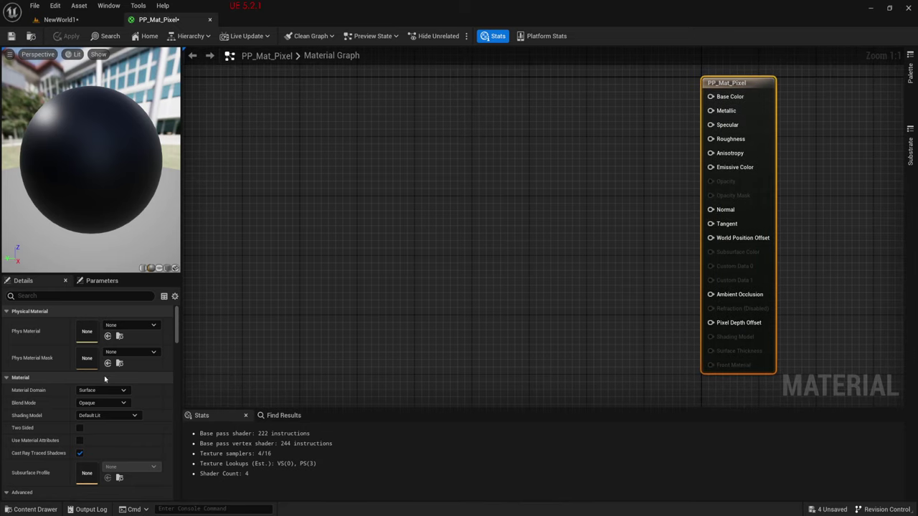
{"action": "left_click", "coordinate": [122, 390]}
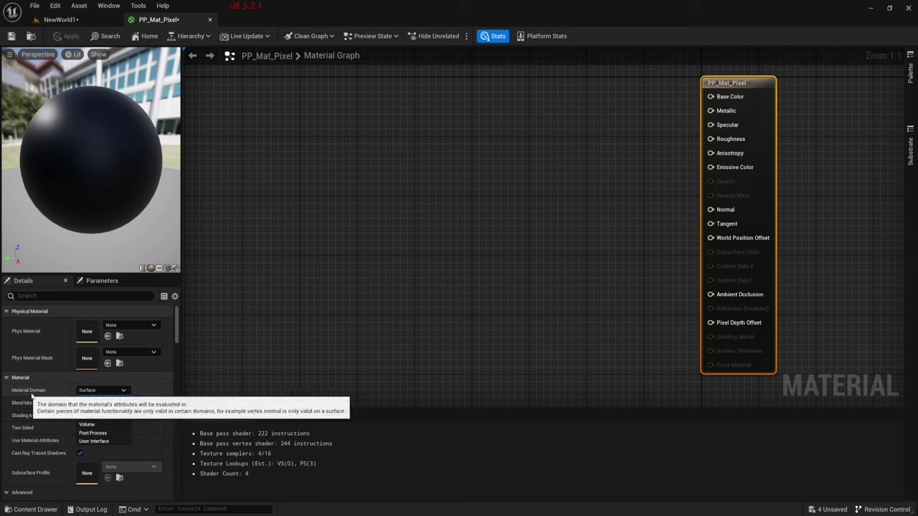
{"action": "left_click", "coordinate": [96, 432]}
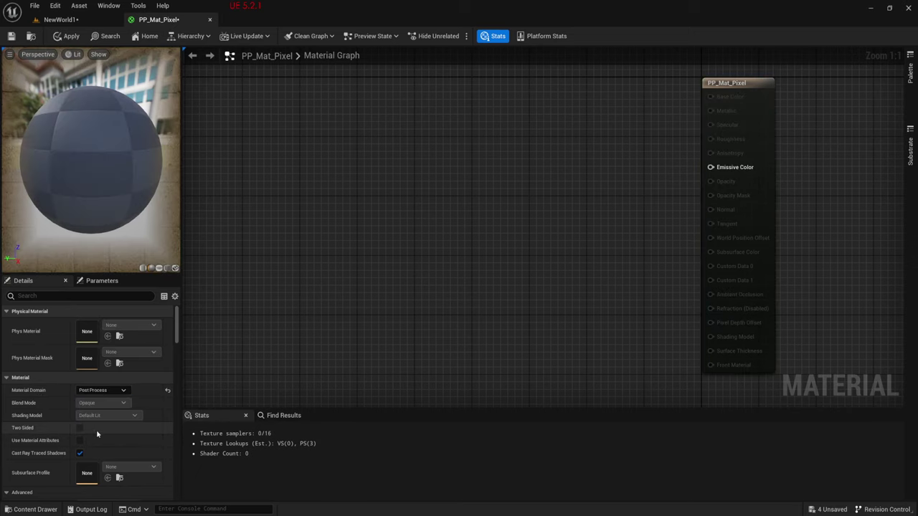
{"action": "right_click_drag", "start_coordinate": [394, 190], "coordinate": [454, 206]}
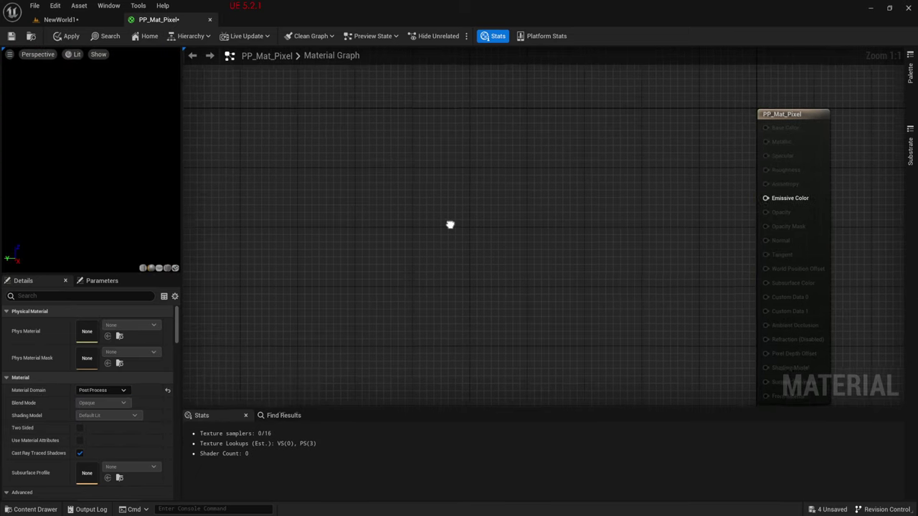
- Add a ScreenPosition node and a ScreenResolution node below it
{"action": "right_click", "coordinate": [373, 161]}
{"action": "type", "text": "s"}
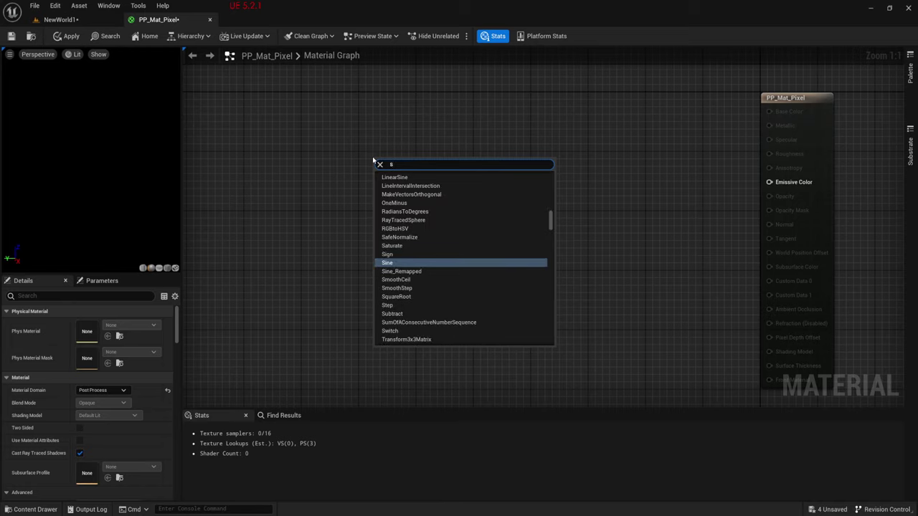
{"action": "type", "text": "cre3"}
{"action": "key", "text": "BackSpace"}
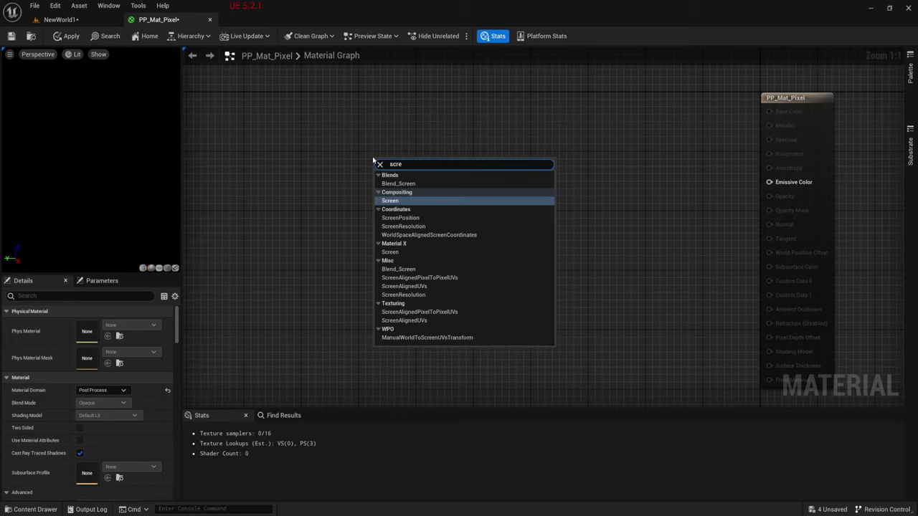
{"action": "left_click", "coordinate": [393, 217]}
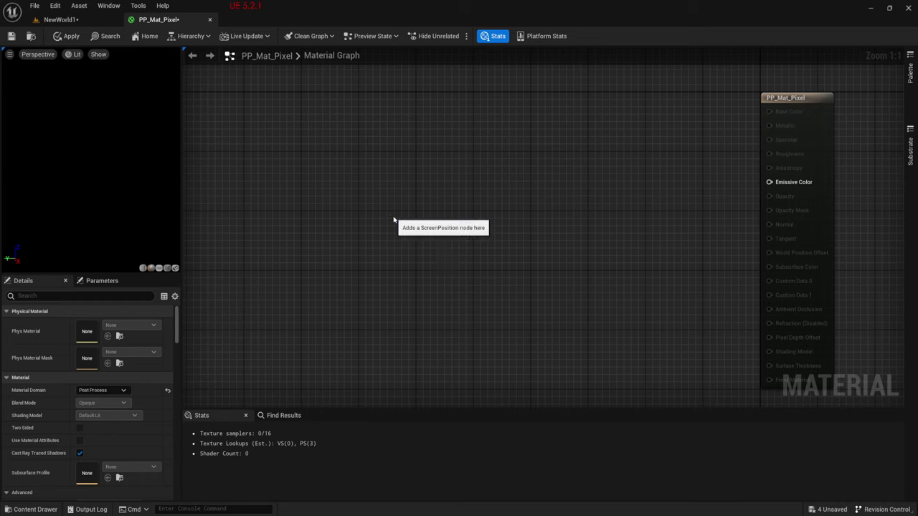
{"action": "right_click", "coordinate": [365, 259]}
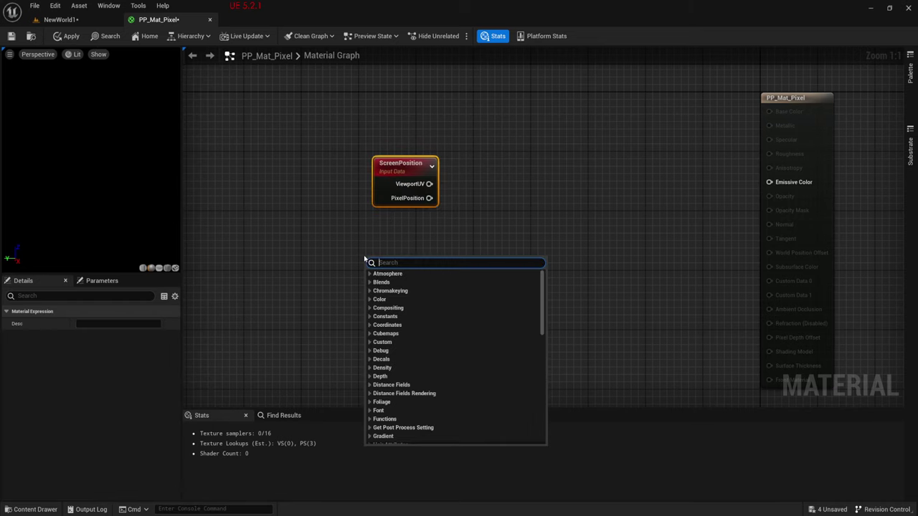
{"action": "type", "text": "scree"}
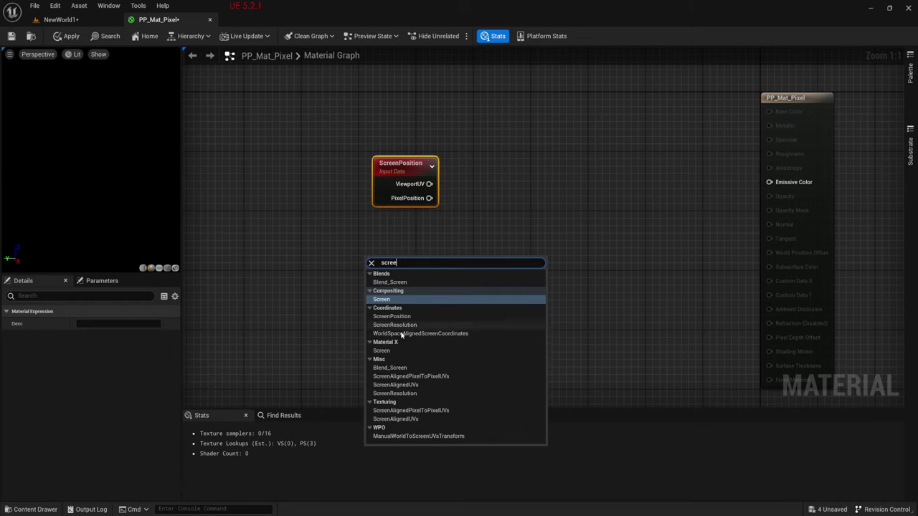
{"action": "left_click", "coordinate": [396, 325]}
- Move the result node right and the two screen nodes up-left to tidy the graph
{"action": "right_click_drag", "start_coordinate": [487, 238], "coordinate": [404, 232]}
{"action": "left_click_drag", "start_coordinate": [722, 129], "coordinate": [784, 136]}
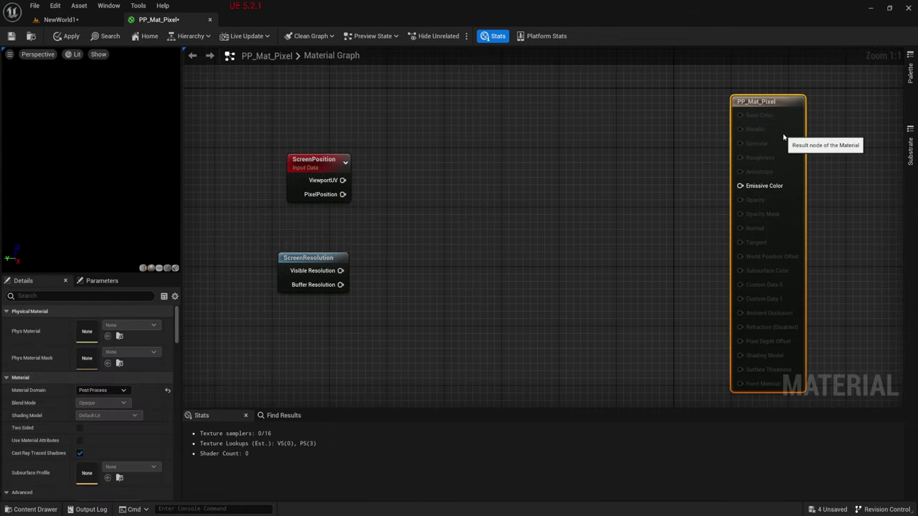
{"action": "mouse_move", "coordinate": [400, 312]}
{"action": "left_mouse_down"}
{"action": "mouse_move", "coordinate": [279, 174]}
{"action": "mouse_move", "coordinate": [261, 136]}
{"action": "left_mouse_up"}
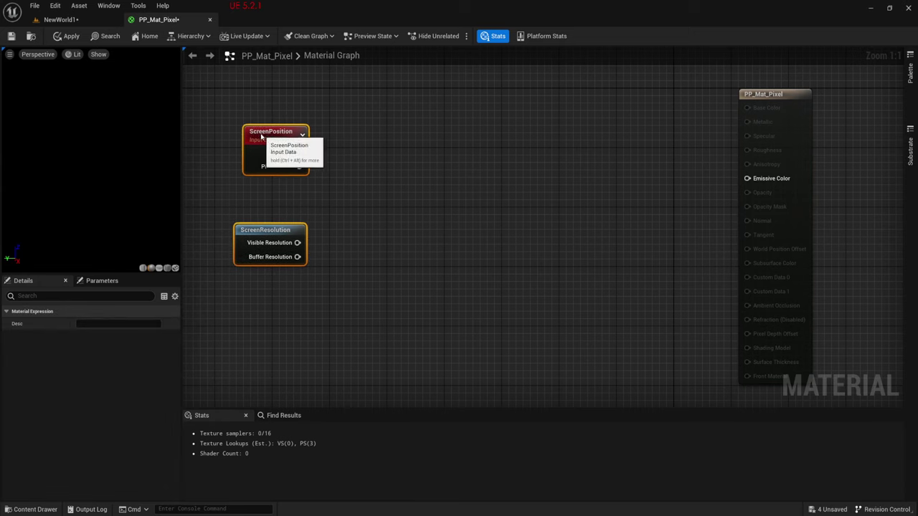
{"action": "left_click", "coordinate": [394, 183]}
{"action": "right_click_drag", "start_coordinate": [376, 190], "coordinate": [332, 226]}
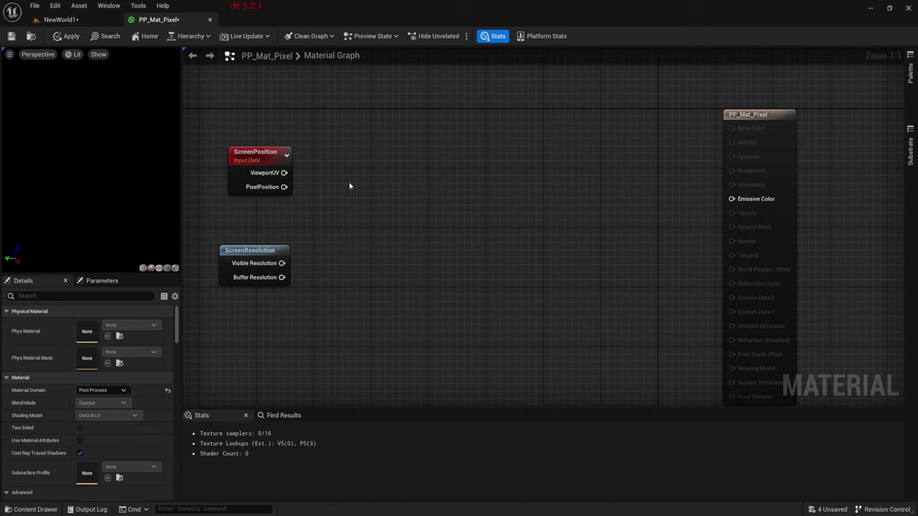
- Add a Multiply node fed by ScreenPosition's ViewportUV
{"action": "left_click_drag", "start_coordinate": [284, 173], "coordinate": [364, 184]}
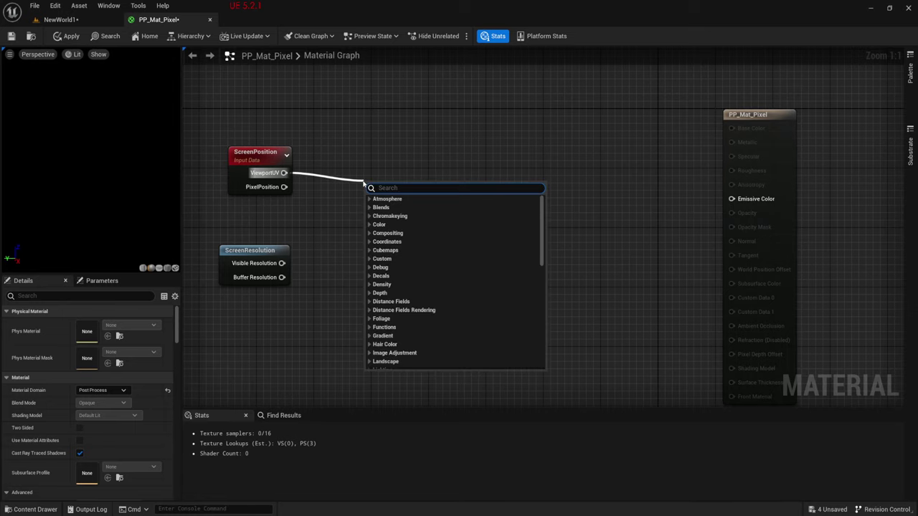
{"action": "type", "text": "mul"}
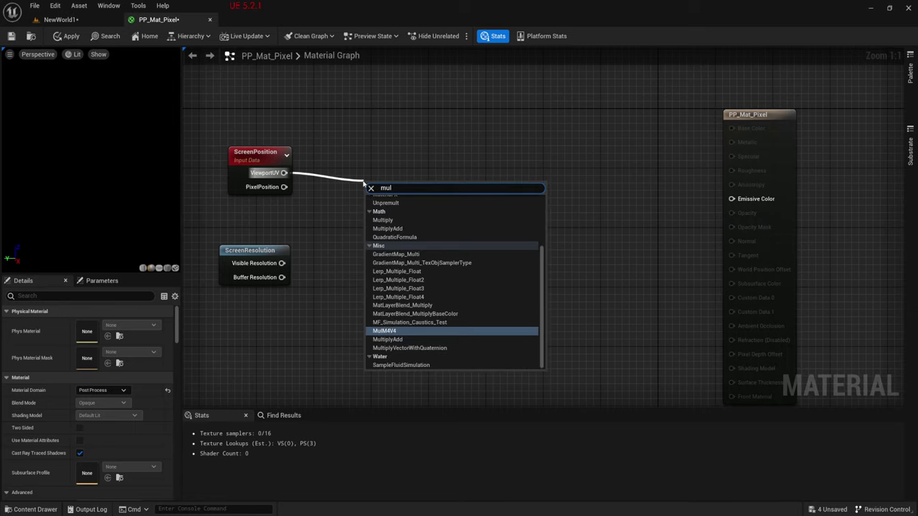
{"action": "left_click", "coordinate": [384, 220]}
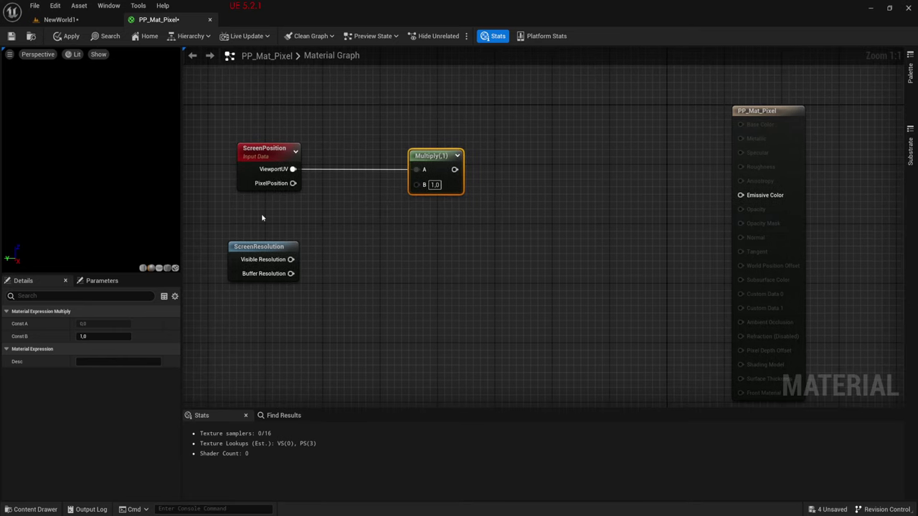
- Add a Divide node fed by ScreenResolution's Visible Resolution
{"action": "left_click", "coordinate": [259, 250]}
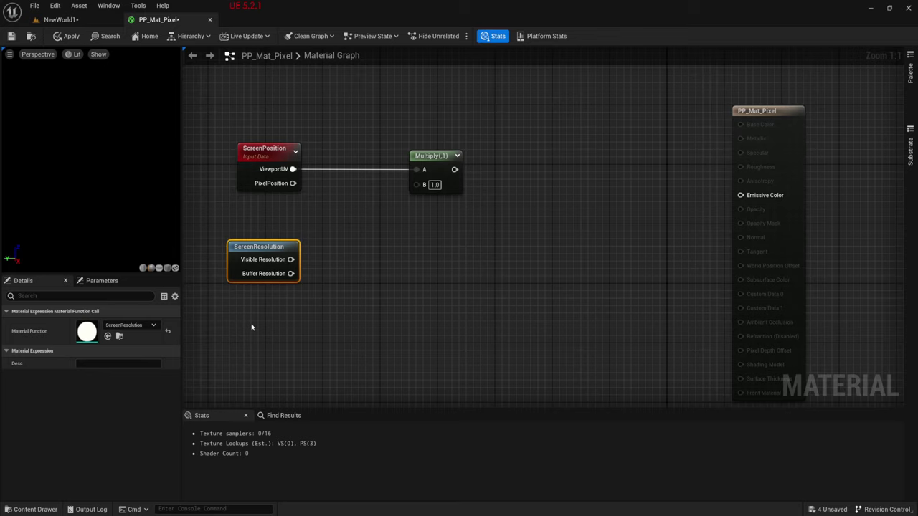
{"action": "left_click_drag", "start_coordinate": [291, 259], "coordinate": [334, 263]}
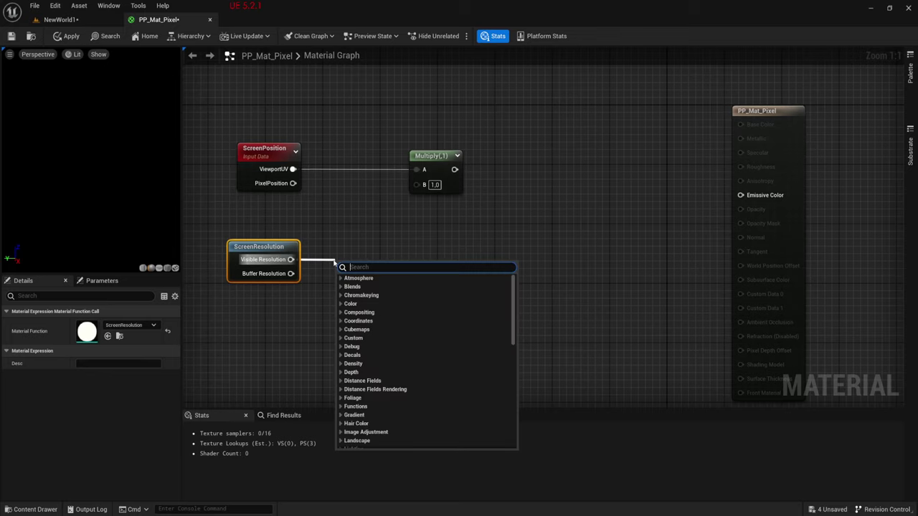
{"action": "type", "text": "/"}
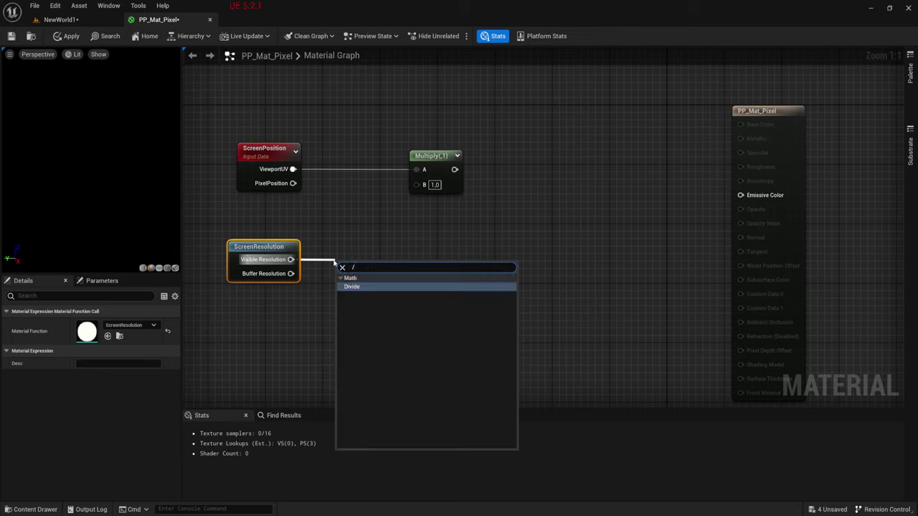
{"action": "key", "text": "Return"}
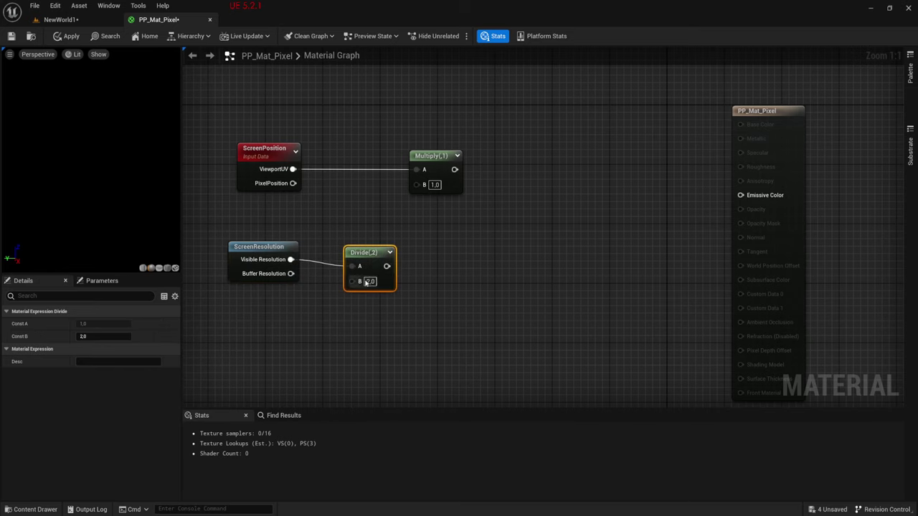
{"action": "right_click_drag", "start_coordinate": [297, 326], "coordinate": [394, 290]}
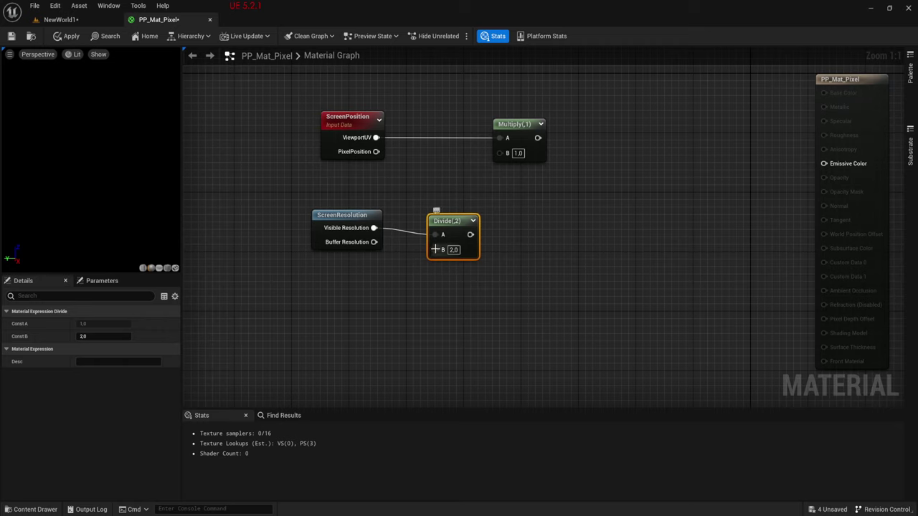
{"action": "left_click_drag", "start_coordinate": [435, 250], "coordinate": [378, 302]}
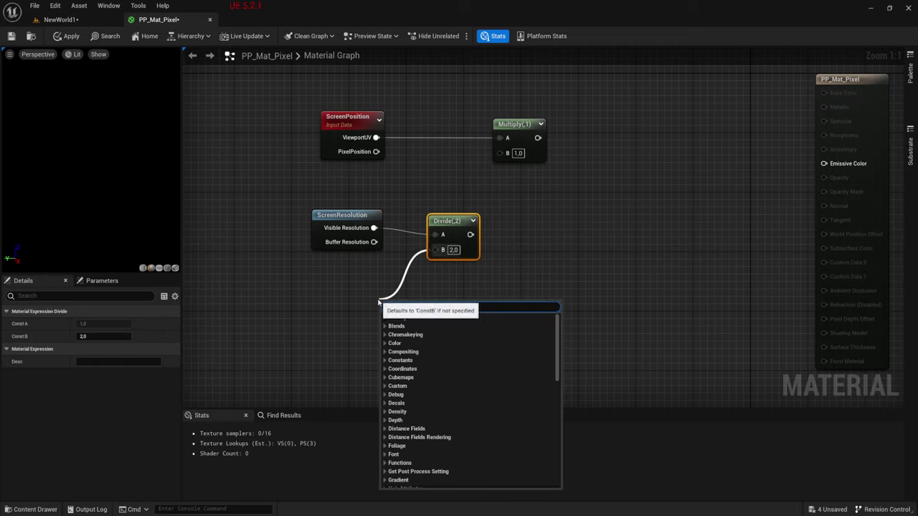
- Place a Scalar Parameter below Divide and name it ScalePixel
{"action": "type", "text": "para"}
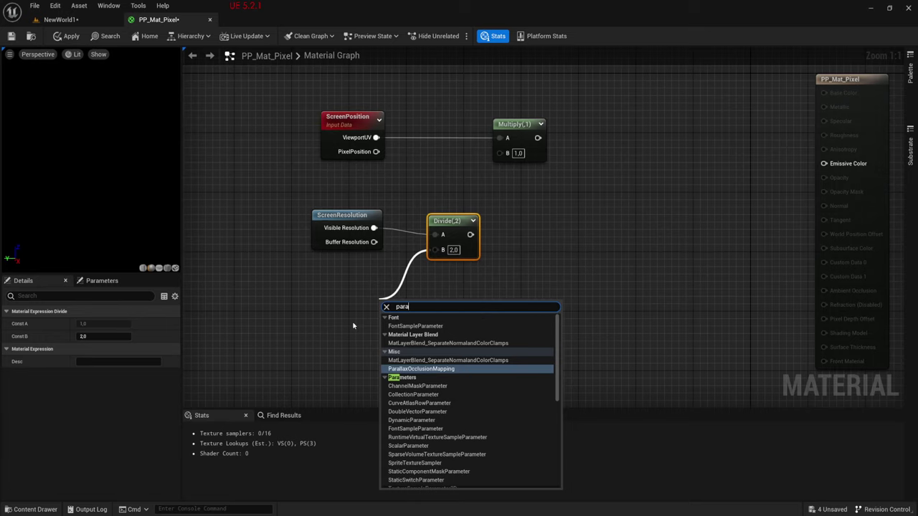
{"action": "left_click", "coordinate": [348, 311]}
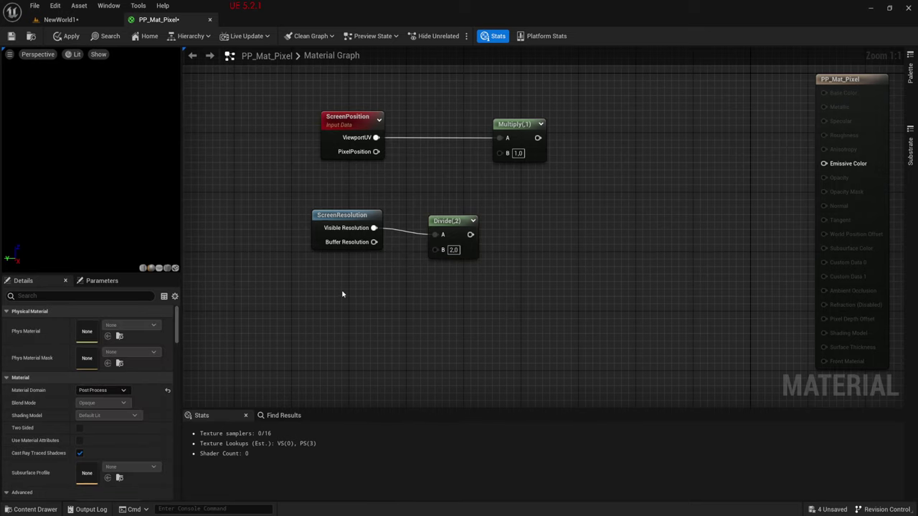
{"action": "left_click", "coordinate": [323, 277]}
{"action": "type", "text": "ssssssssssss"}
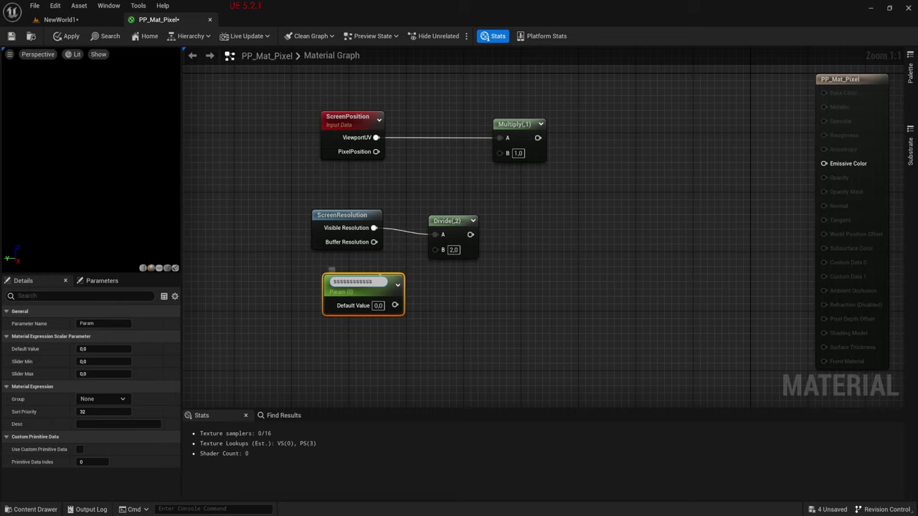
{"action": "key", "text": "ctrl+a"}
{"action": "key", "text": "BackSpace"}
{"action": "type", "text": "ScalePi"}
{"action": "type", "text": "xel"}
{"action": "key", "text": "Return"}
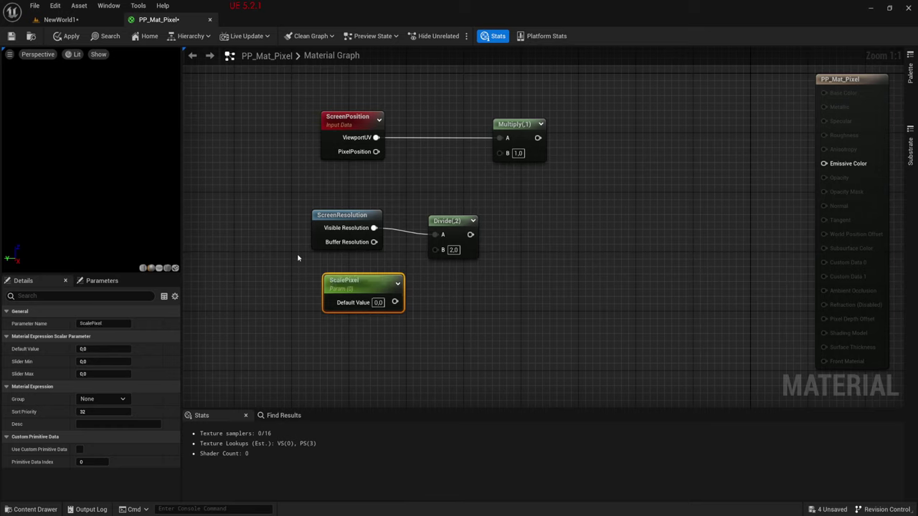
- Set ScalePixel's default to 6, wire it into Divide B, and Divide into Multiply B
{"action": "left_click", "coordinate": [378, 302]}
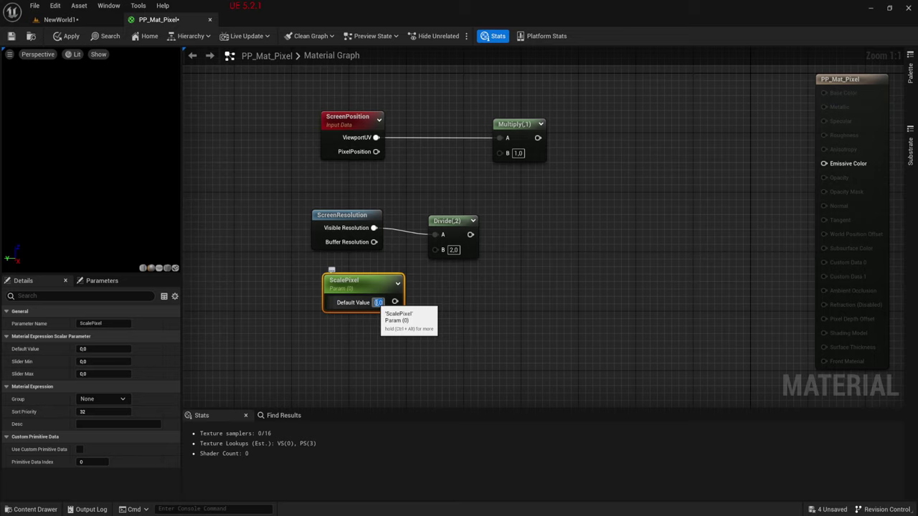
{"action": "type", "text": "6"}
{"action": "left_click", "coordinate": [400, 302]}
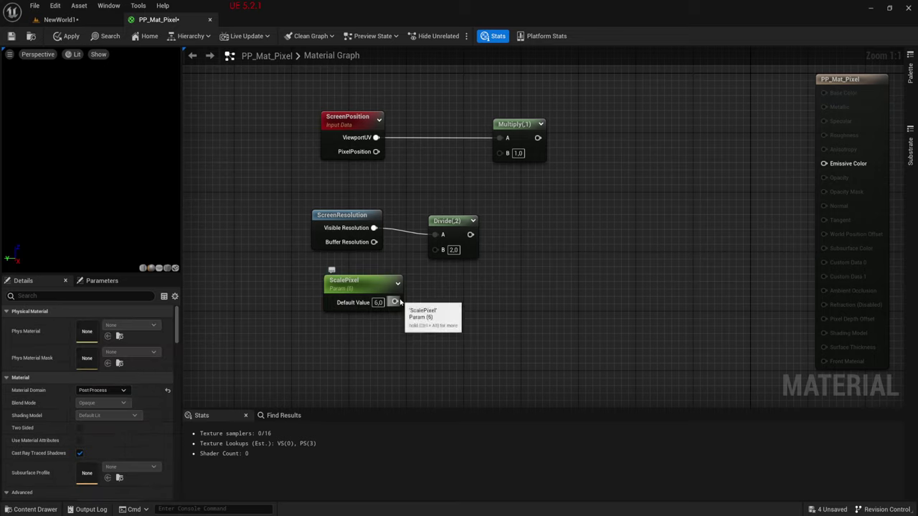
{"action": "left_click_drag", "start_coordinate": [399, 301], "coordinate": [429, 252]}
{"action": "left_click_drag", "start_coordinate": [432, 253], "coordinate": [432, 251]}
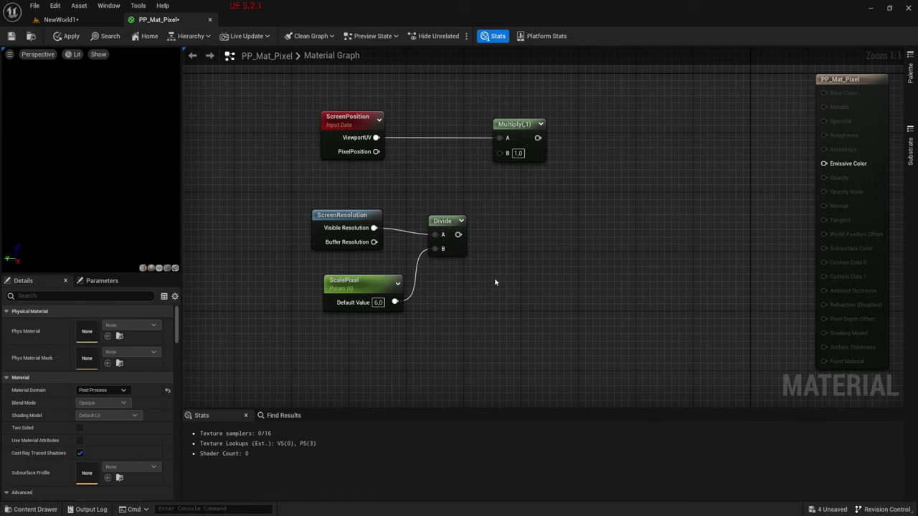
{"action": "right_click_drag", "start_coordinate": [496, 283], "coordinate": [440, 286]}
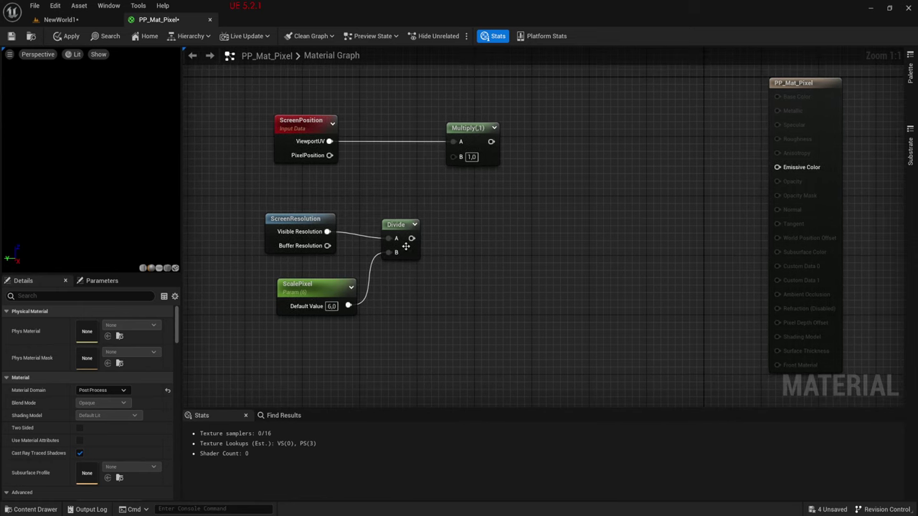
{"action": "left_click_drag", "start_coordinate": [412, 238], "coordinate": [453, 157]}
{"action": "right_click_drag", "start_coordinate": [493, 196], "coordinate": [481, 207]}
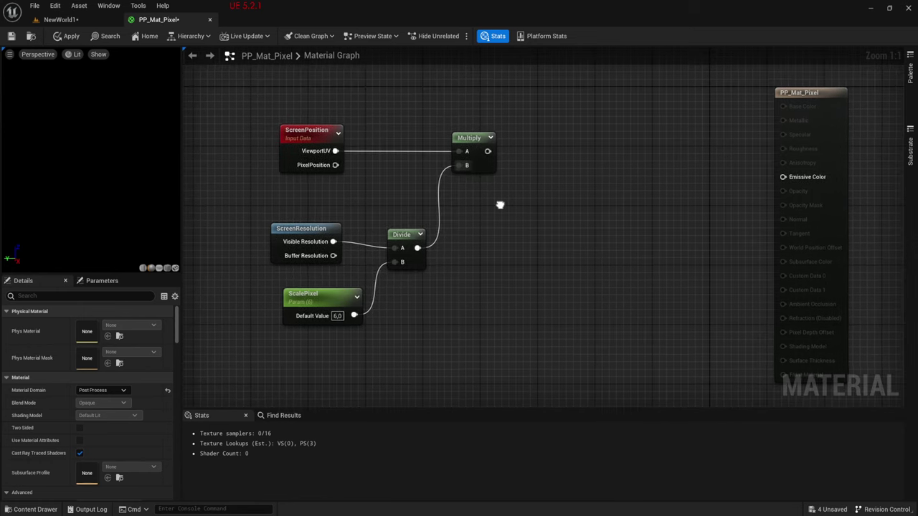
- Preview the Multiply node's output, orbit the preview, then stop previewing it
{"action": "right_click", "coordinate": [463, 138]}
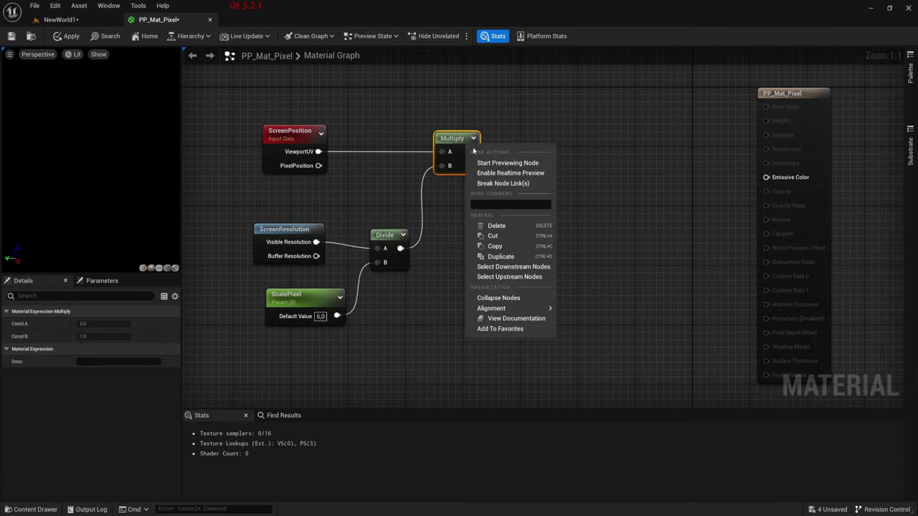
{"action": "left_click", "coordinate": [502, 163]}
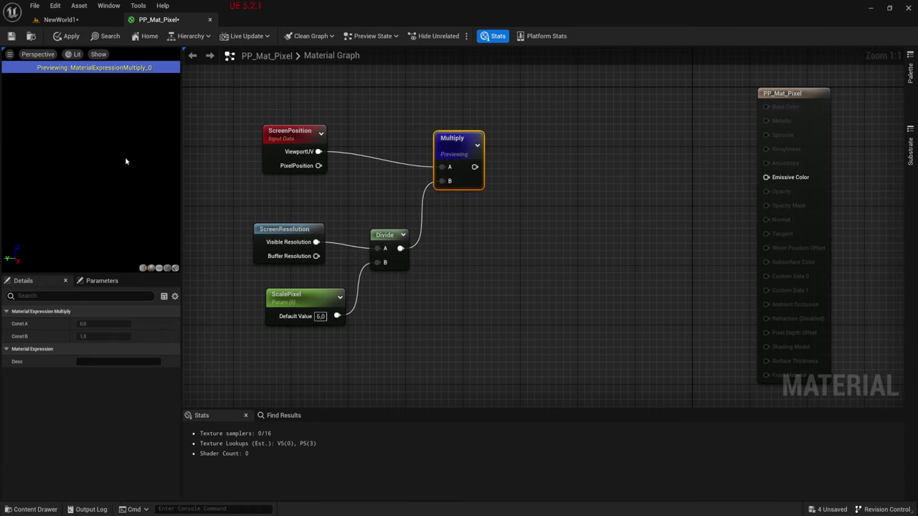
{"action": "left_click_drag", "start_coordinate": [161, 156], "coordinate": [115, 141]}
{"action": "right_click", "coordinate": [452, 151]}
{"action": "left_click", "coordinate": [478, 167]}
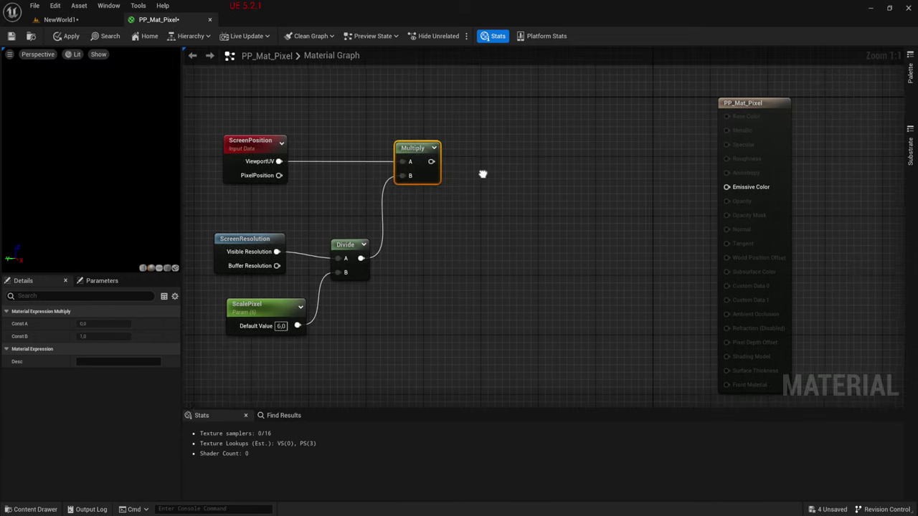
{"action": "right_click_drag", "start_coordinate": [514, 167], "coordinate": [483, 172]}
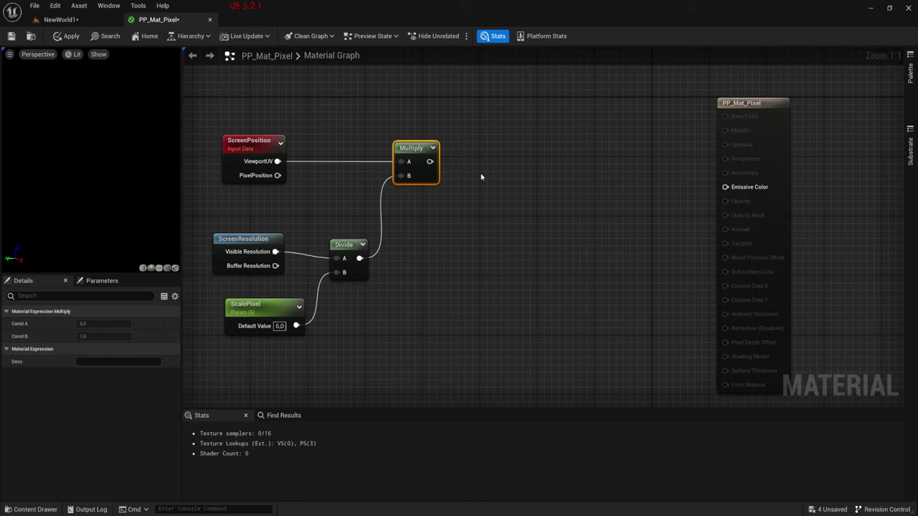
{"action": "mouse_move", "coordinate": [473, 173]}
{"action": "right_mouse_down"}
{"action": "mouse_move", "coordinate": [445, 164]}
{"action": "mouse_move", "coordinate": [445, 173]}
{"action": "right_mouse_up"}
{"action": "left_click_drag", "start_coordinate": [417, 169], "coordinate": [453, 172]}
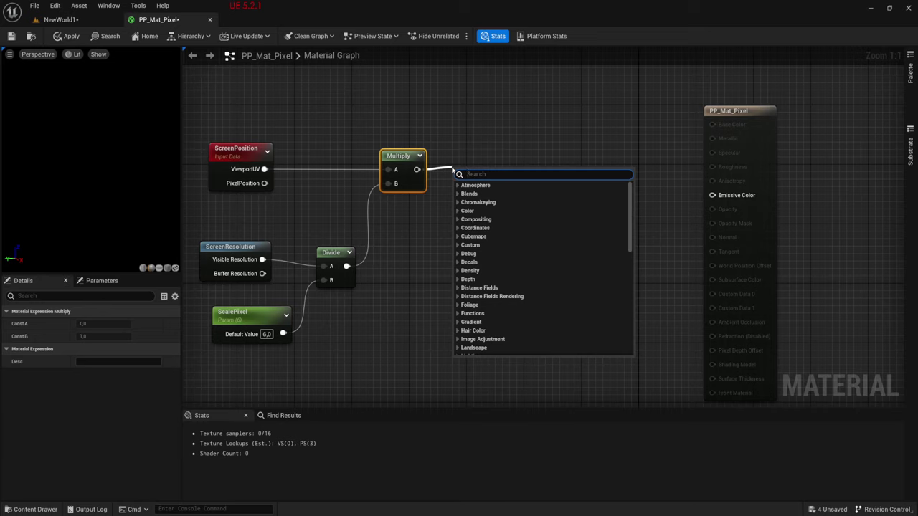
- Add a Ceil node after Multiply and a second Multiply node fed by Ceil
{"action": "type", "text": "ceil"}
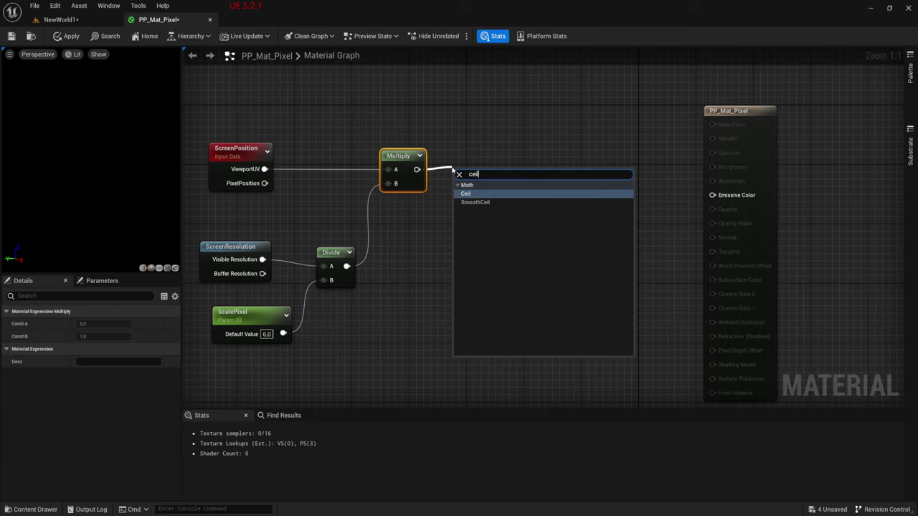
{"action": "key", "text": "Return"}
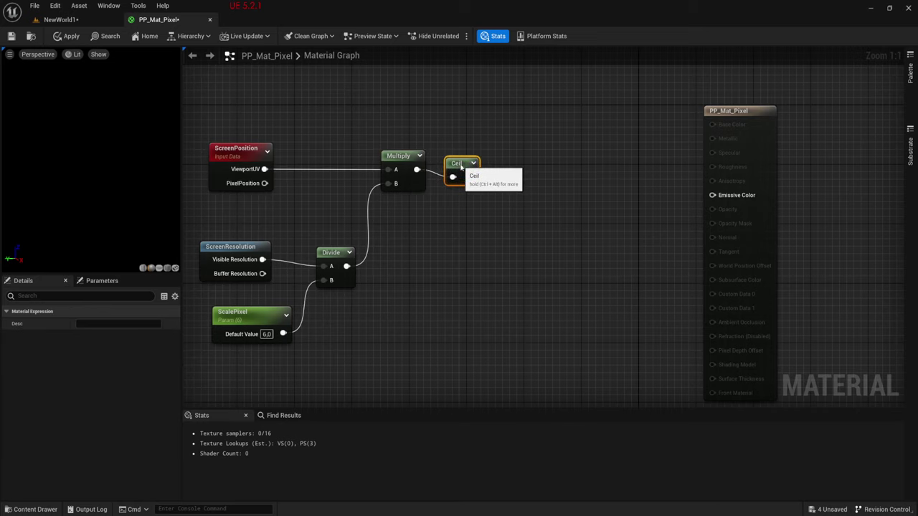
{"action": "mouse_move", "coordinate": [477, 201]}
{"action": "right_mouse_down"}
{"action": "mouse_move", "coordinate": [495, 177]}
{"action": "mouse_move", "coordinate": [458, 191]}
{"action": "right_mouse_up"}
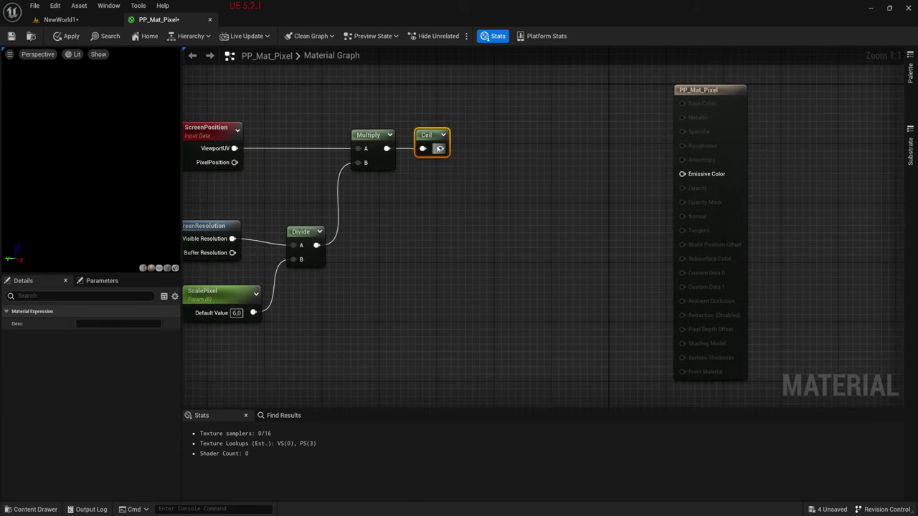
{"action": "left_click_drag", "start_coordinate": [439, 149], "coordinate": [487, 195]}
{"action": "type", "text": "mu"}
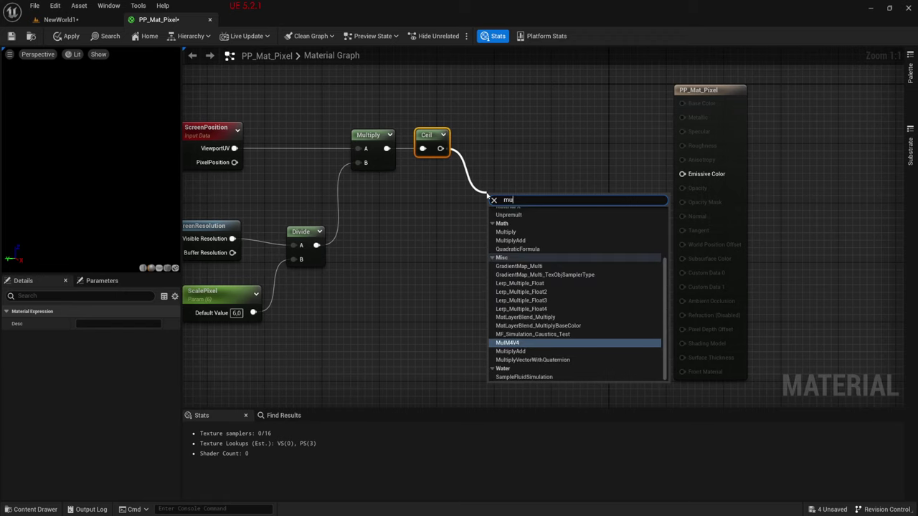
{"action": "left_click", "coordinate": [506, 232]}
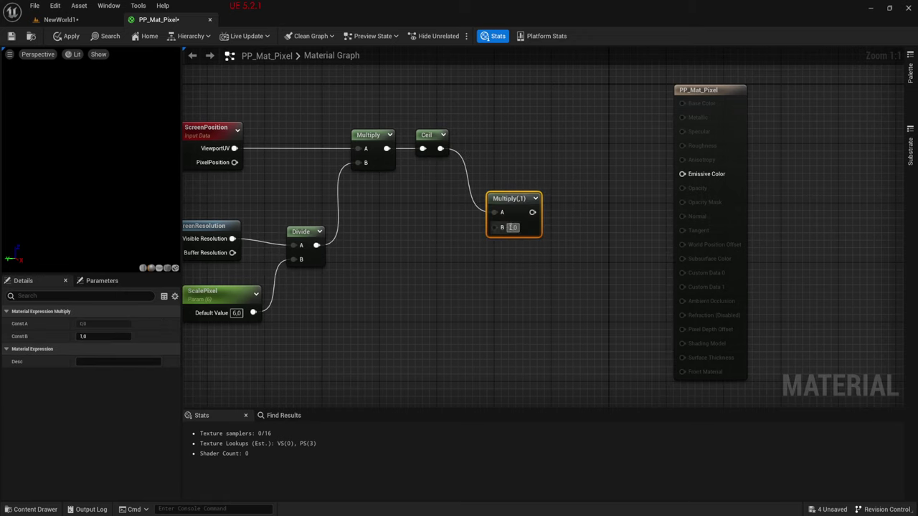
- Pan around and select the screen, Divide and ScalePixel nodes to inspect them
{"action": "mouse_move", "coordinate": [394, 270]}
{"action": "right_mouse_down"}
{"action": "mouse_move", "coordinate": [410, 265]}
{"action": "mouse_move", "coordinate": [392, 268]}
{"action": "right_mouse_up"}
{"action": "mouse_move", "coordinate": [582, 179]}
{"action": "right_mouse_down"}
{"action": "mouse_move", "coordinate": [536, 241]}
{"action": "mouse_move", "coordinate": [553, 230]}
{"action": "right_mouse_up"}
{"action": "mouse_move", "coordinate": [434, 229]}
{"action": "right_mouse_down"}
{"action": "mouse_move", "coordinate": [437, 236]}
{"action": "mouse_move", "coordinate": [404, 230]}
{"action": "mouse_move", "coordinate": [414, 233]}
{"action": "right_mouse_up"}
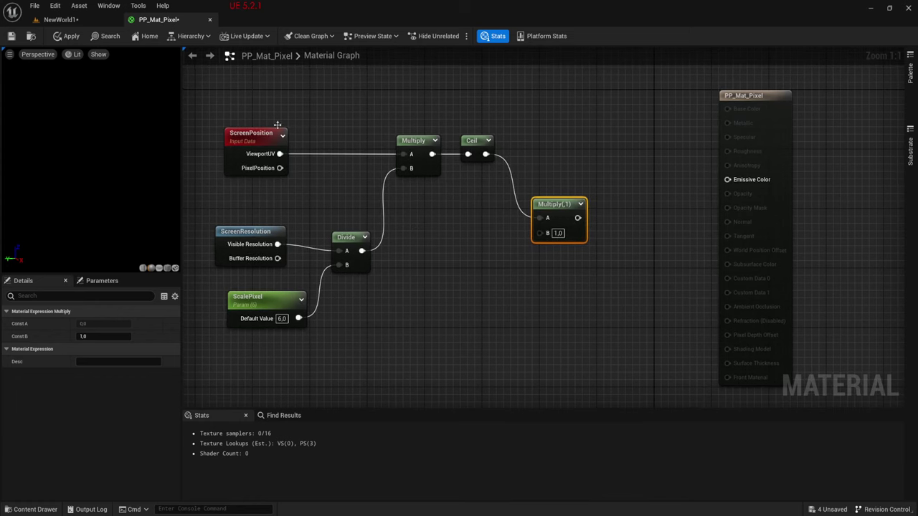
{"action": "left_click_drag", "start_coordinate": [242, 88], "coordinate": [266, 280]}
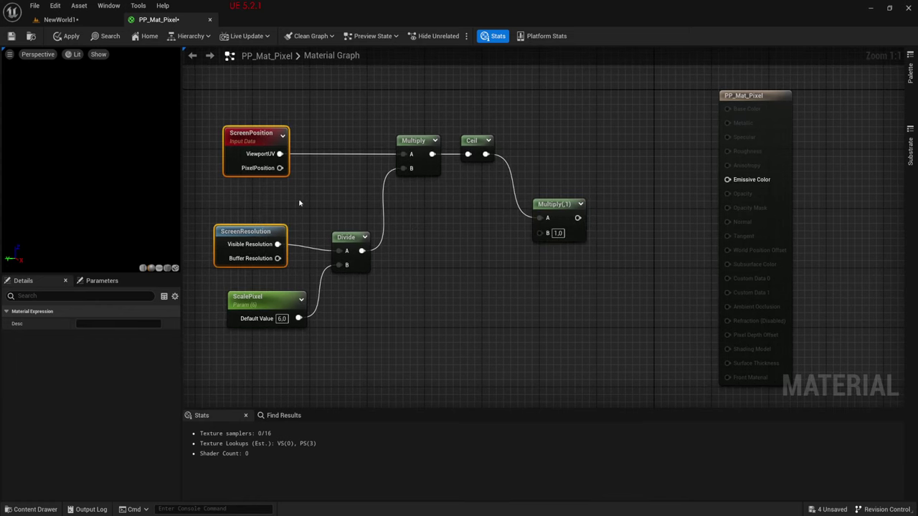
{"action": "right_click_drag", "start_coordinate": [315, 187], "coordinate": [389, 170]}
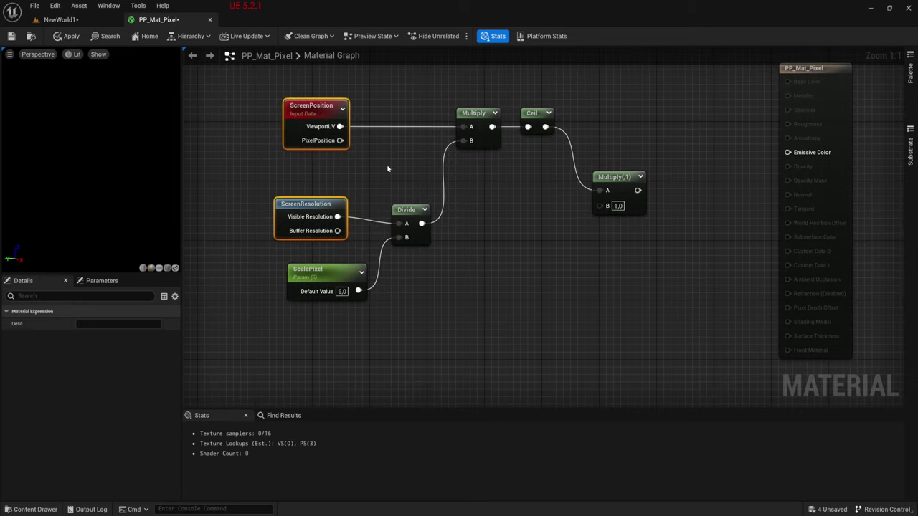
{"action": "mouse_move", "coordinate": [388, 167]}
{"action": "left_mouse_down"}
{"action": "mouse_move", "coordinate": [419, 249]}
{"action": "mouse_move", "coordinate": [342, 325]}
{"action": "left_mouse_up"}
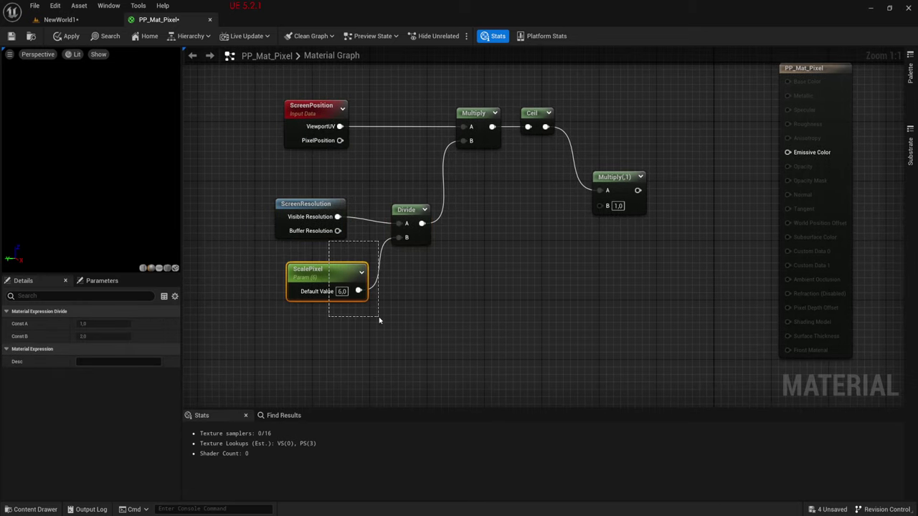
{"action": "left_click", "coordinate": [342, 325]}
{"action": "right_click_drag", "start_coordinate": [369, 318], "coordinate": [336, 295]}
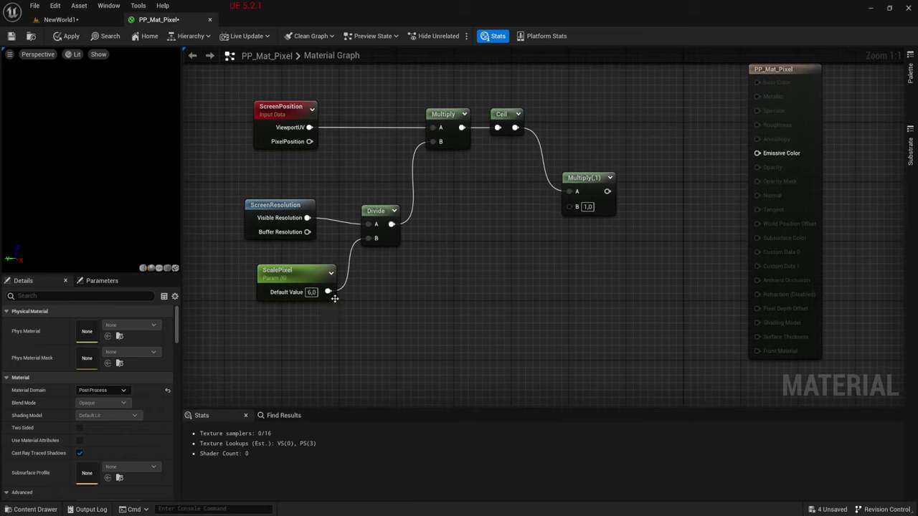
{"action": "left_click_drag", "start_coordinate": [293, 251], "coordinate": [296, 340]}
{"action": "right_click_drag", "start_coordinate": [396, 266], "coordinate": [380, 280]}
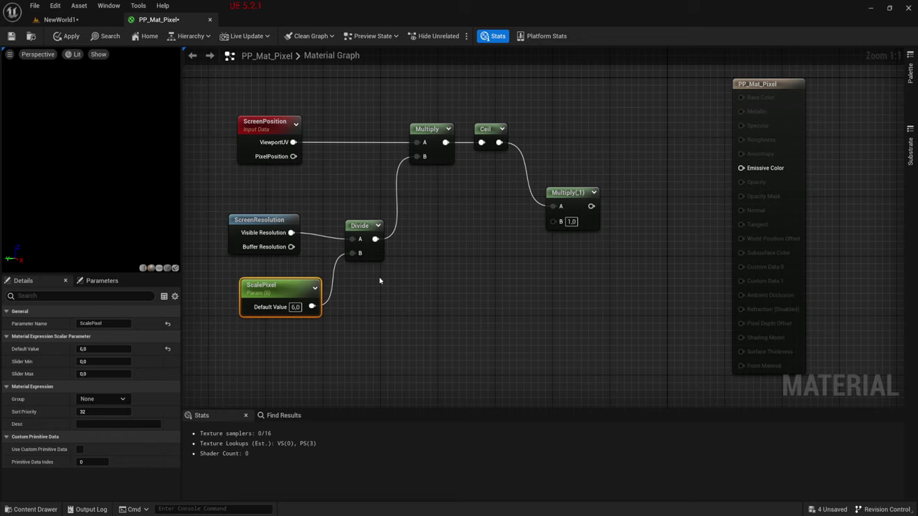
- Compute 50 ÷ 6 in Windows Calculator
{"action": "type", "text": "5"}
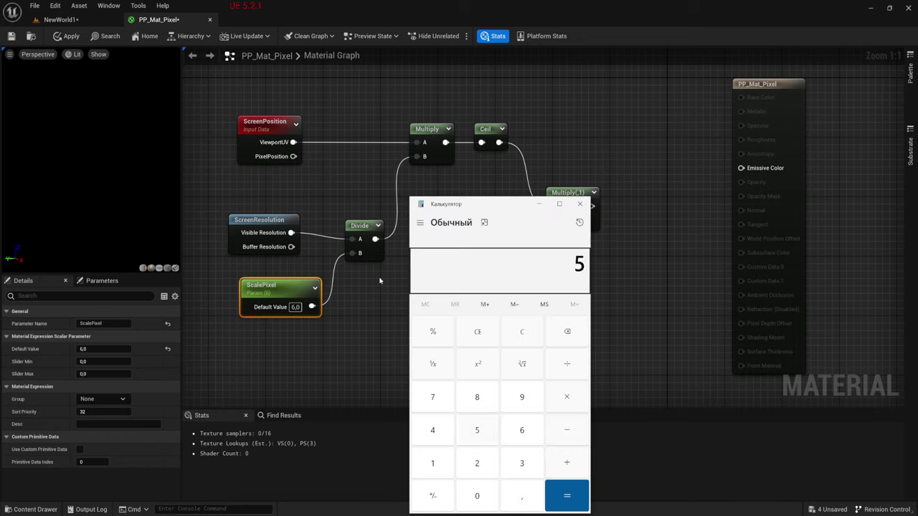
{"action": "type", "text": "0 ÷ "}
{"action": "type", "text": "6"}
{"action": "key", "text": "Return"}
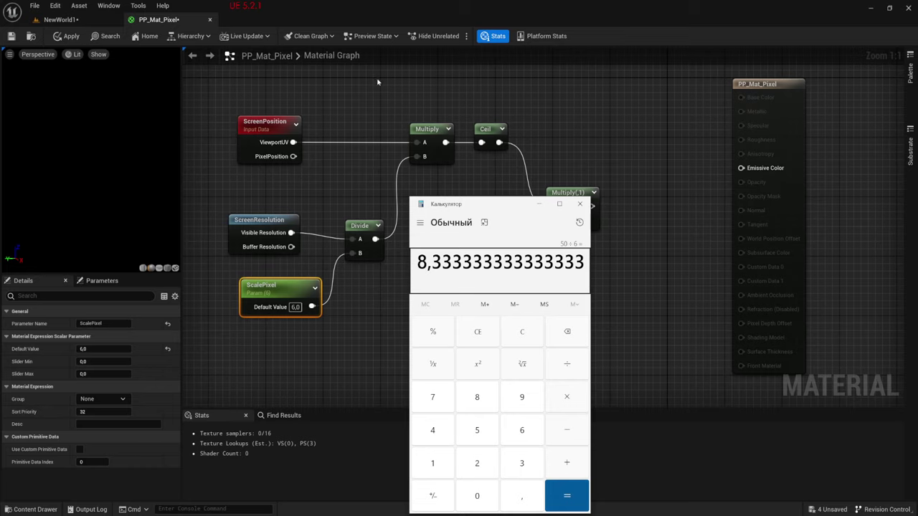
{"action": "left_click_drag", "start_coordinate": [495, 206], "coordinate": [513, 185]}
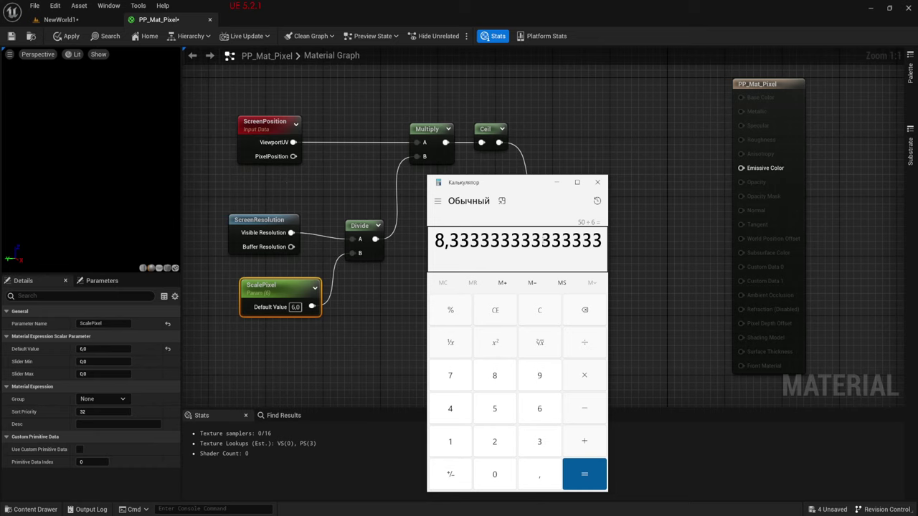
- Multiply the result by 50 to get 416,67, then return to the material graph
{"action": "left_click", "coordinate": [602, 380]}
{"action": "left_click", "coordinate": [508, 405]}
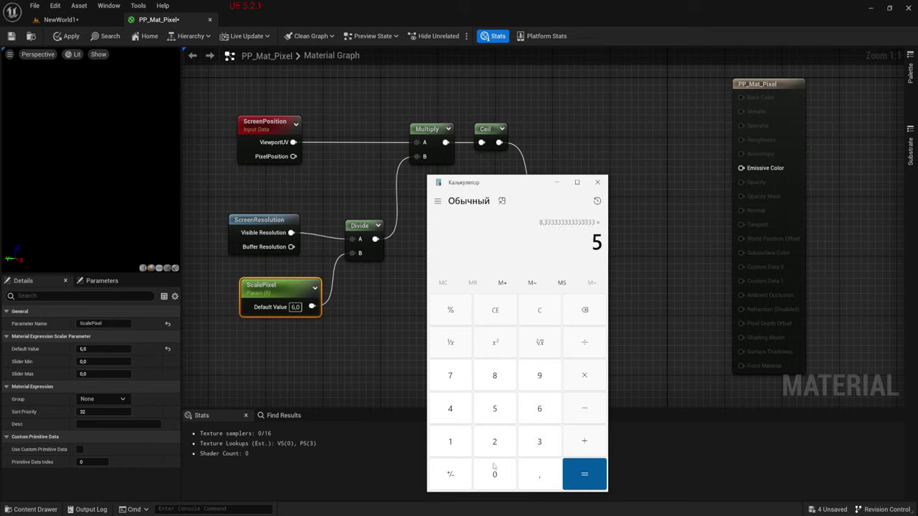
{"action": "left_click", "coordinate": [496, 476]}
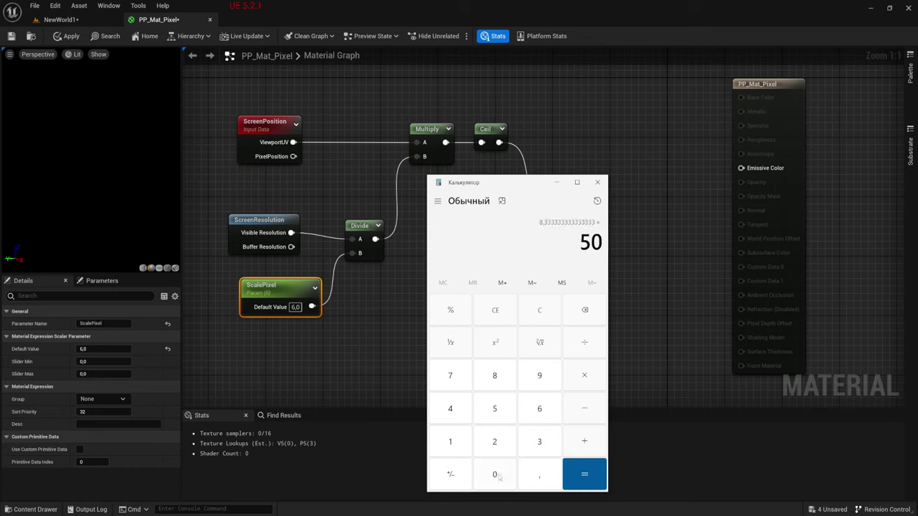
{"action": "left_click", "coordinate": [584, 474]}
{"action": "left_click_drag", "start_coordinate": [515, 184], "coordinate": [575, 158]}
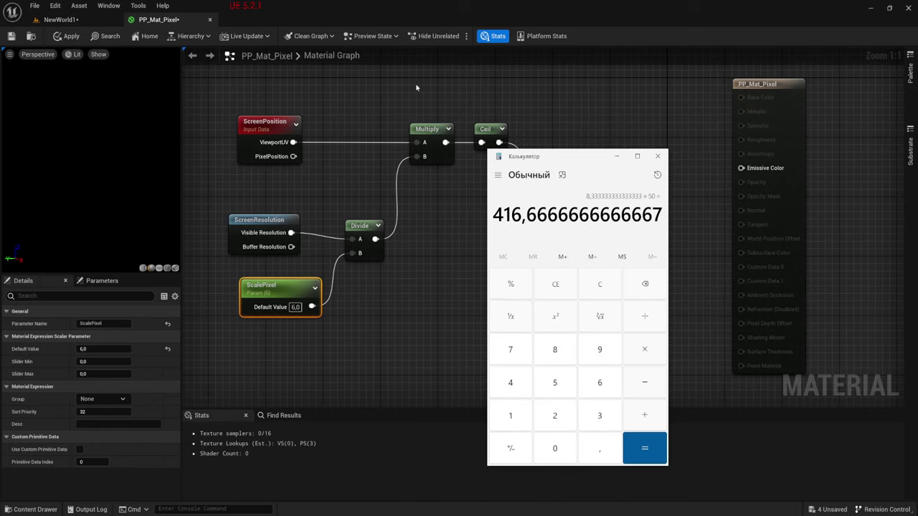
{"action": "left_click_drag", "start_coordinate": [389, 89], "coordinate": [433, 171]}
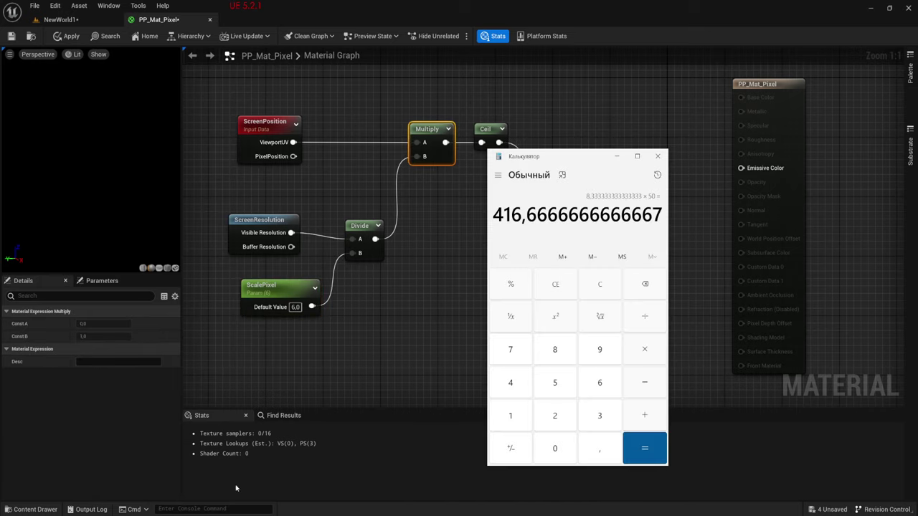
{"action": "right_click_drag", "start_coordinate": [468, 213], "coordinate": [470, 208]}
- Box-select nodes across the graph, finally selecting the first Divide node
{"action": "left_click_drag", "start_coordinate": [486, 178], "coordinate": [516, 99]}
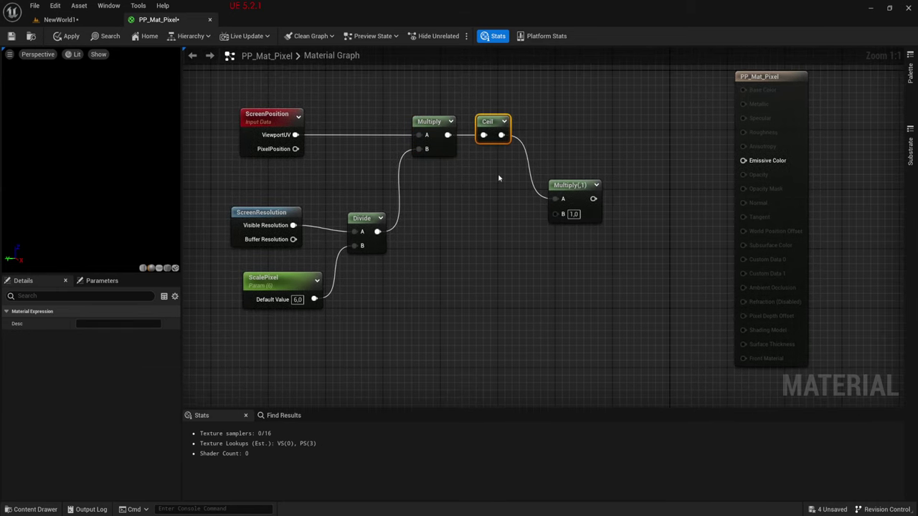
{"action": "left_click_drag", "start_coordinate": [468, 80], "coordinate": [537, 174]}
{"action": "right_click_drag", "start_coordinate": [531, 267], "coordinate": [552, 261]}
{"action": "left_click_drag", "start_coordinate": [553, 141], "coordinate": [638, 265]}
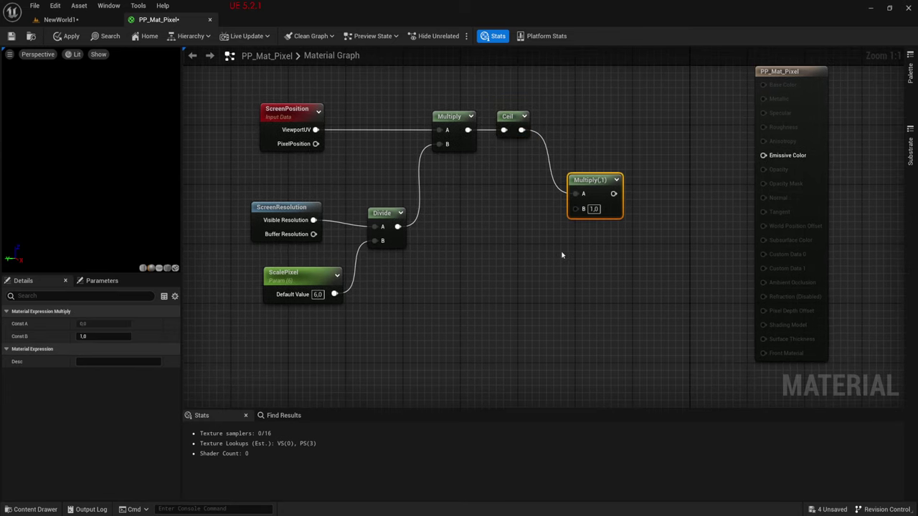
{"action": "right_click_drag", "start_coordinate": [564, 256], "coordinate": [551, 266]}
{"action": "right_click_drag", "start_coordinate": [559, 226], "coordinate": [538, 229]}
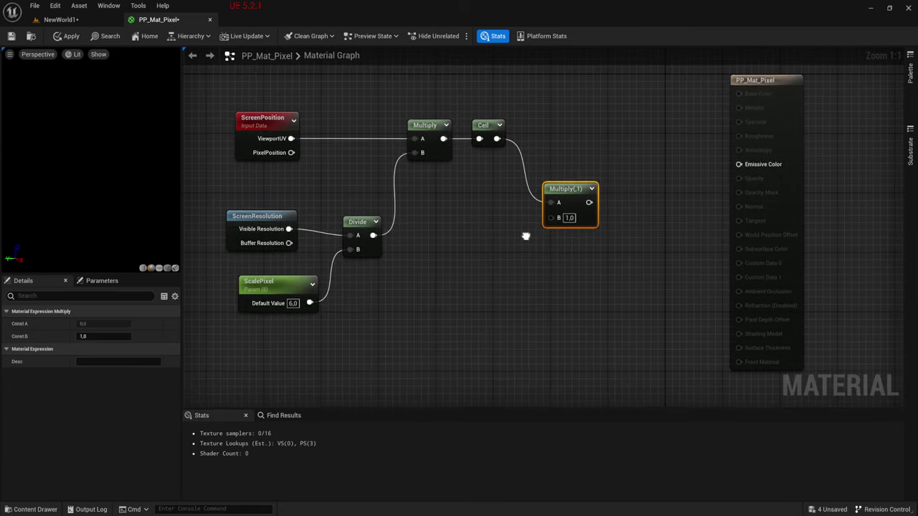
{"action": "left_click_drag", "start_coordinate": [214, 81], "coordinate": [309, 257]}
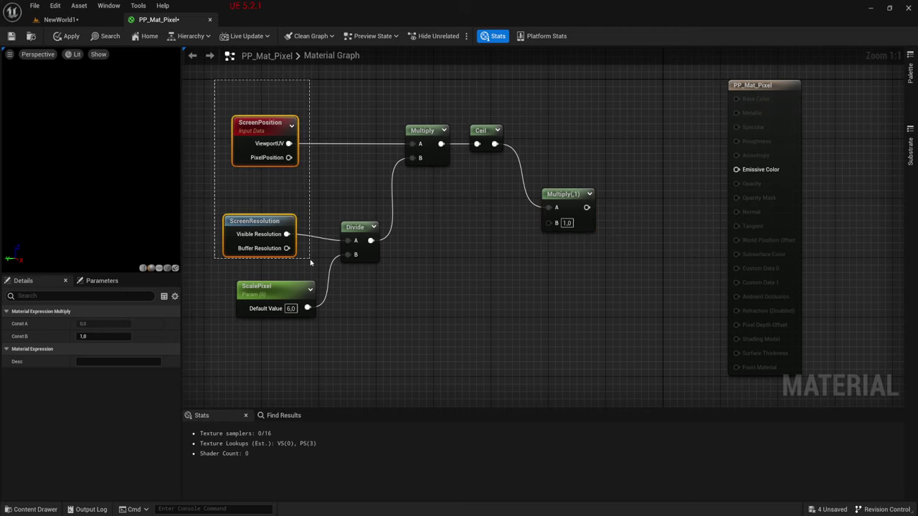
{"action": "right_click_drag", "start_coordinate": [363, 268], "coordinate": [362, 273]}
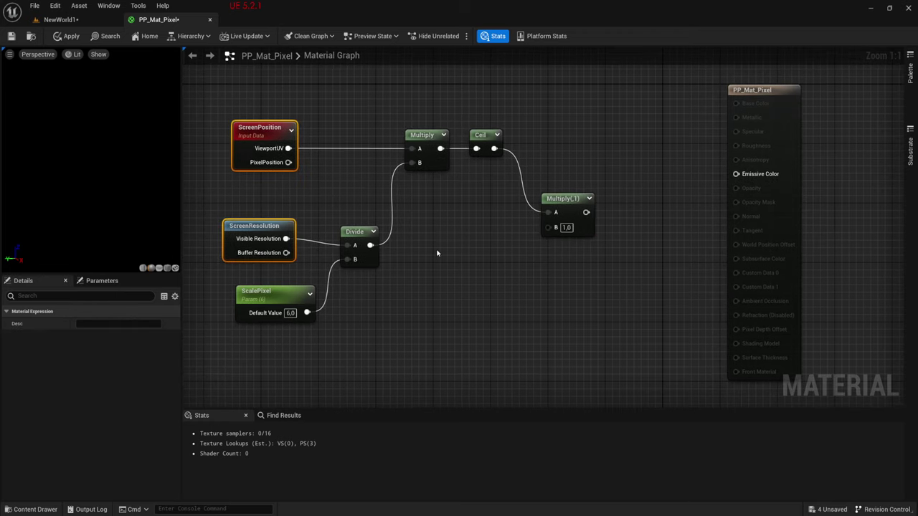
{"action": "left_click", "coordinate": [436, 254]}
{"action": "left_click_drag", "start_coordinate": [365, 192], "coordinate": [369, 284]}
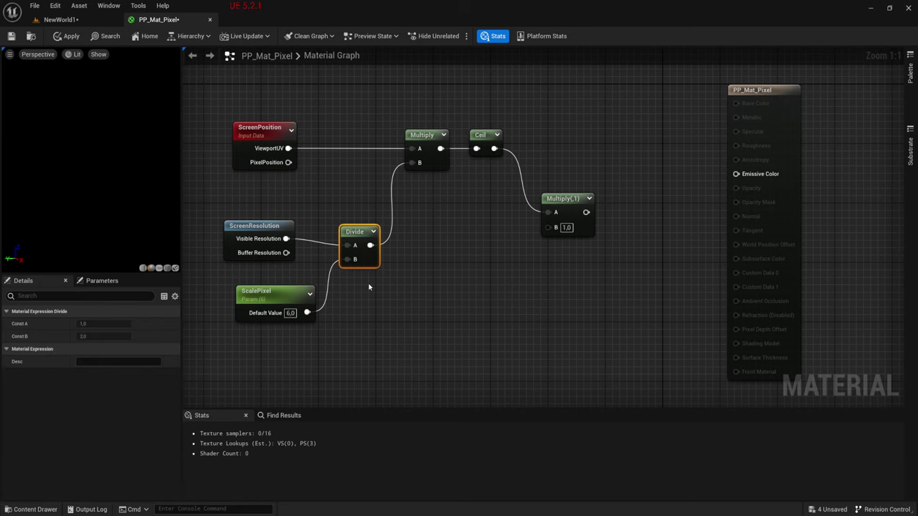
{"action": "right_click_drag", "start_coordinate": [440, 233], "coordinate": [420, 207]}
- Duplicate the Divide node and wire the original Divide's output into the copy's B input
{"action": "key", "text": "ctrl+w"}
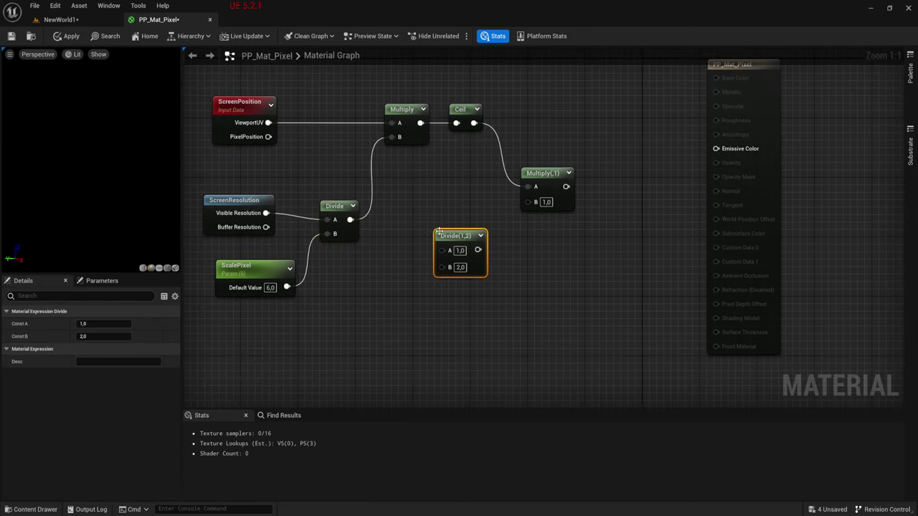
{"action": "right_click_drag", "start_coordinate": [515, 228], "coordinate": [517, 264]}
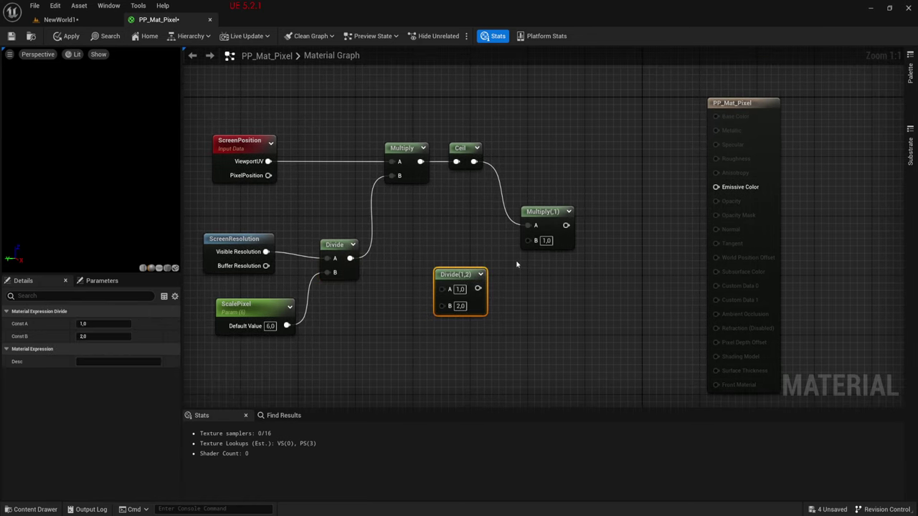
{"action": "key", "text": "alt+Tab"}
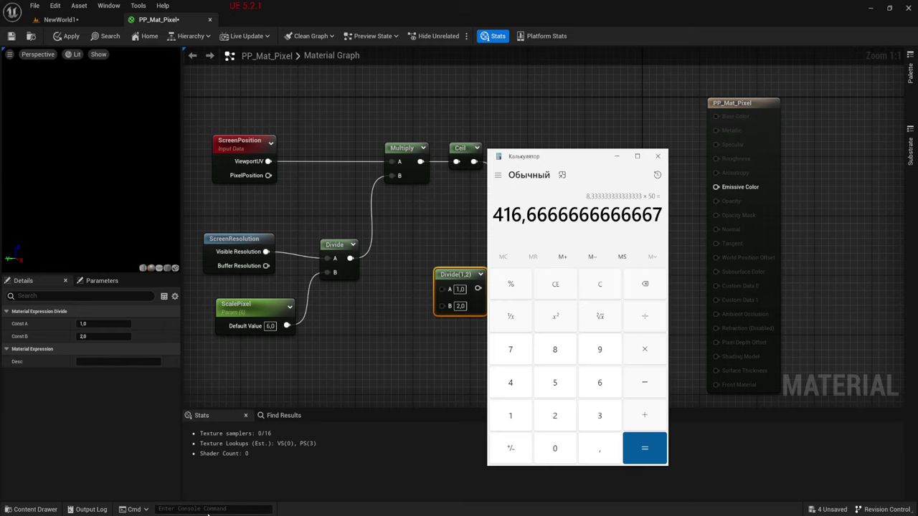
{"action": "mouse_move", "coordinate": [389, 320]}
{"action": "right_mouse_down"}
{"action": "mouse_move", "coordinate": [442, 277]}
{"action": "mouse_move", "coordinate": [440, 267]}
{"action": "right_mouse_up"}
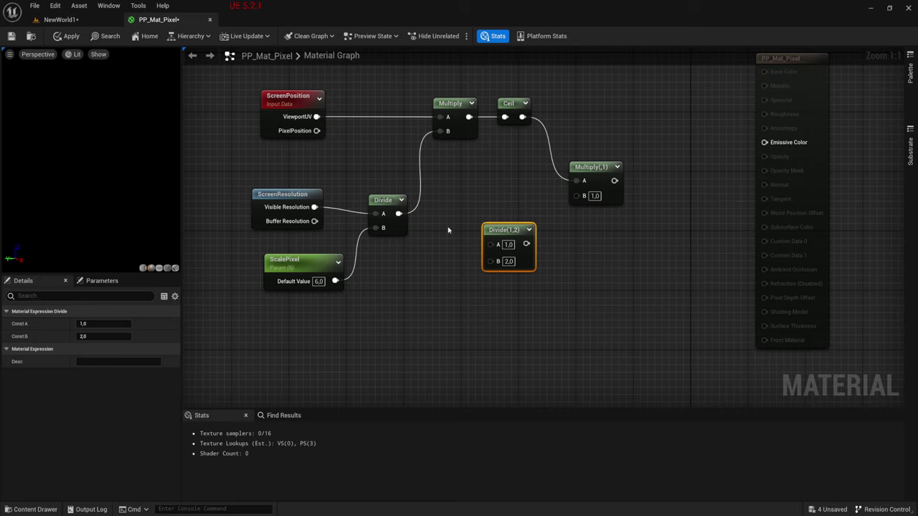
{"action": "mouse_move", "coordinate": [398, 213]}
{"action": "left_mouse_down"}
{"action": "mouse_move", "coordinate": [417, 196]}
{"action": "mouse_move", "coordinate": [491, 261]}
{"action": "left_mouse_up"}
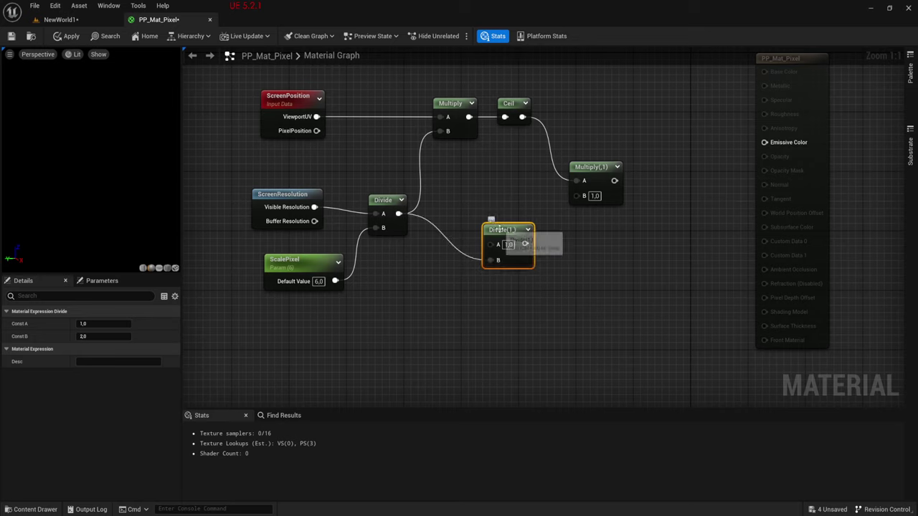
{"action": "left_click_drag", "start_coordinate": [499, 229], "coordinate": [484, 191]}
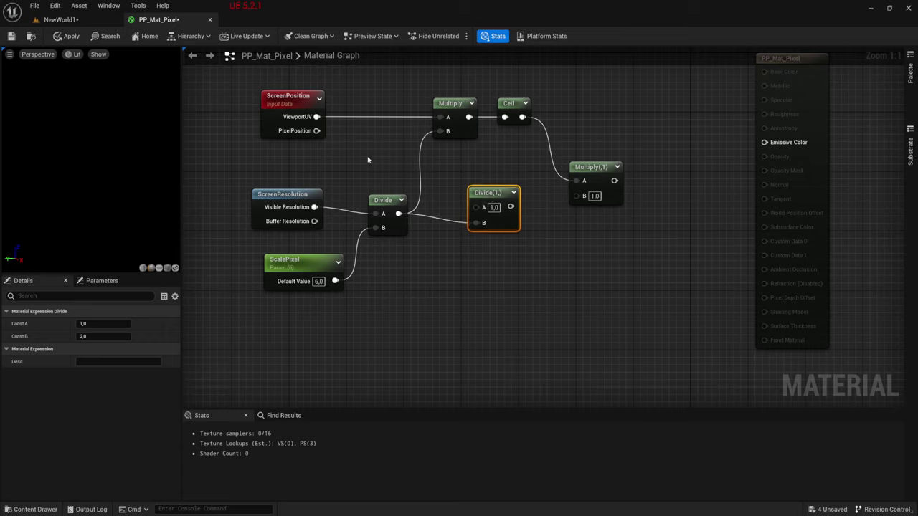
- Clear the node selection and open a second, empty calculator
{"action": "left_click_drag", "start_coordinate": [323, 171], "coordinate": [433, 296]}
{"action": "left_click", "coordinate": [429, 238]}
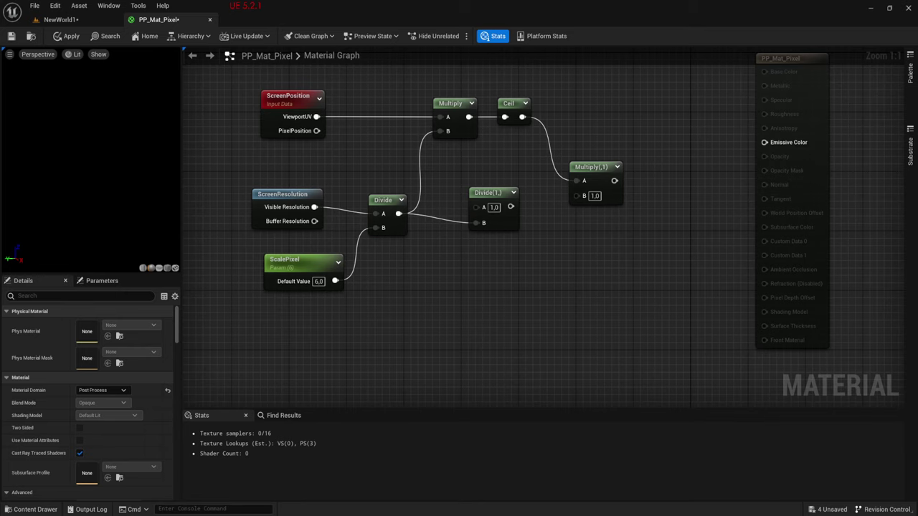
{"action": "key", "text": "alt+Tab"}
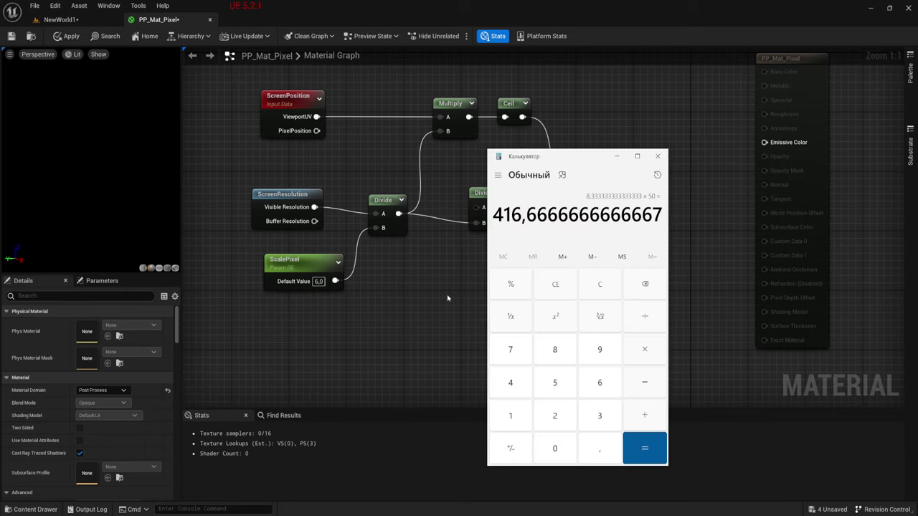
{"action": "key", "text": "XF86Calculator"}
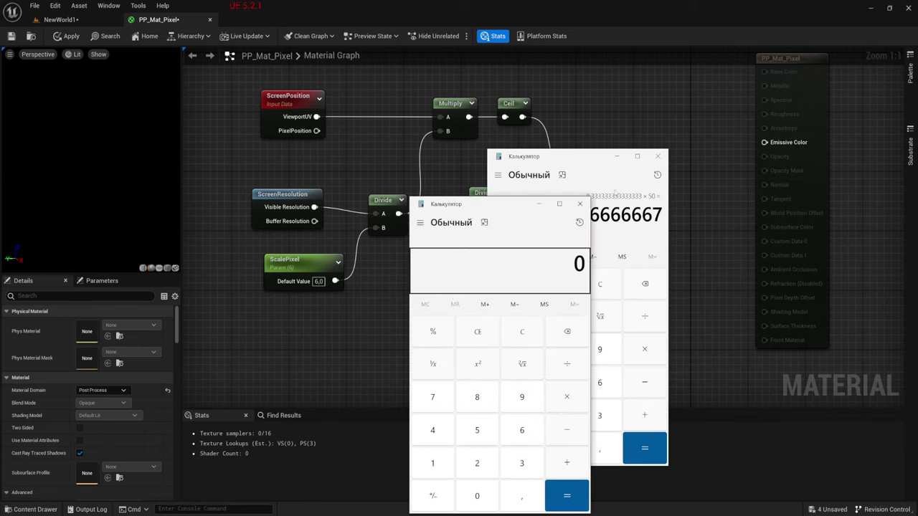
- Compute 1 ÷ 8,333 in the new calculator
{"action": "left_click_drag", "start_coordinate": [530, 198], "coordinate": [381, 161]}
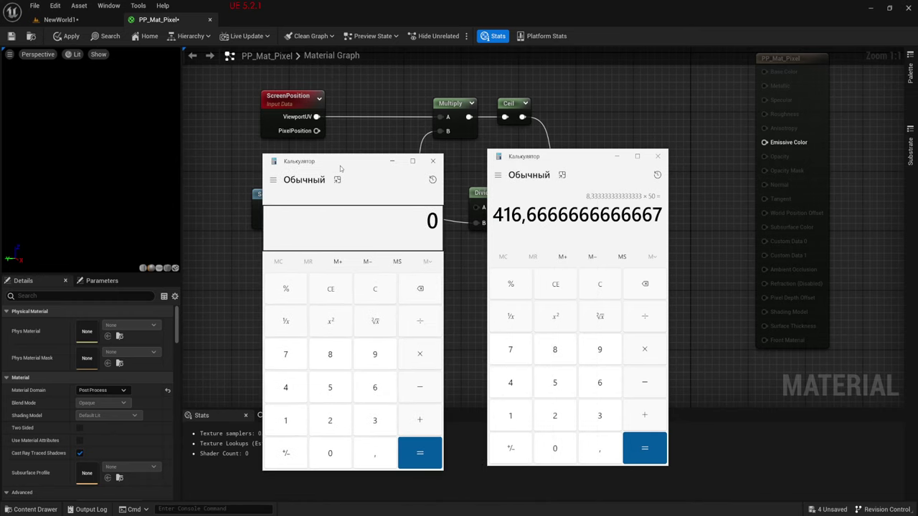
{"action": "left_click", "coordinate": [289, 425]}
{"action": "left_click", "coordinate": [421, 322]}
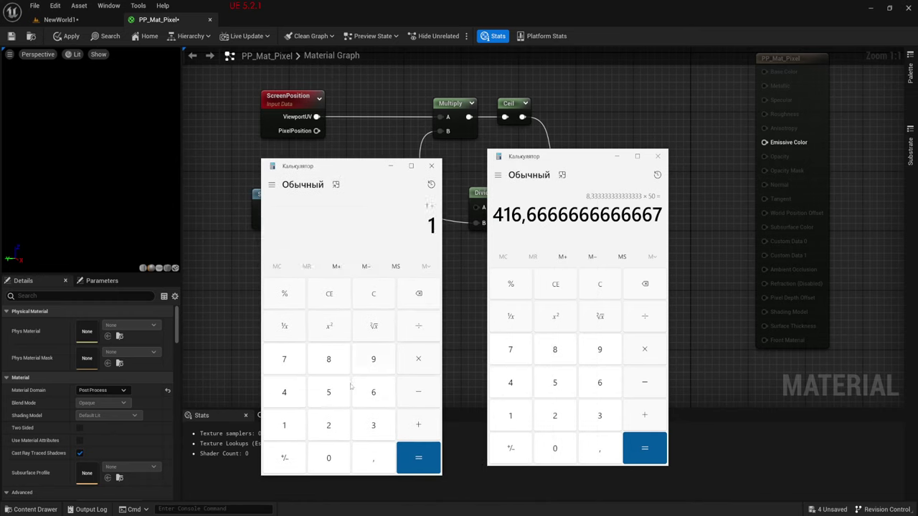
{"action": "left_click", "coordinate": [339, 361]}
{"action": "left_click", "coordinate": [363, 448]}
{"action": "triple_click", "coordinate": [375, 425]}
{"action": "left_click", "coordinate": [418, 458]}
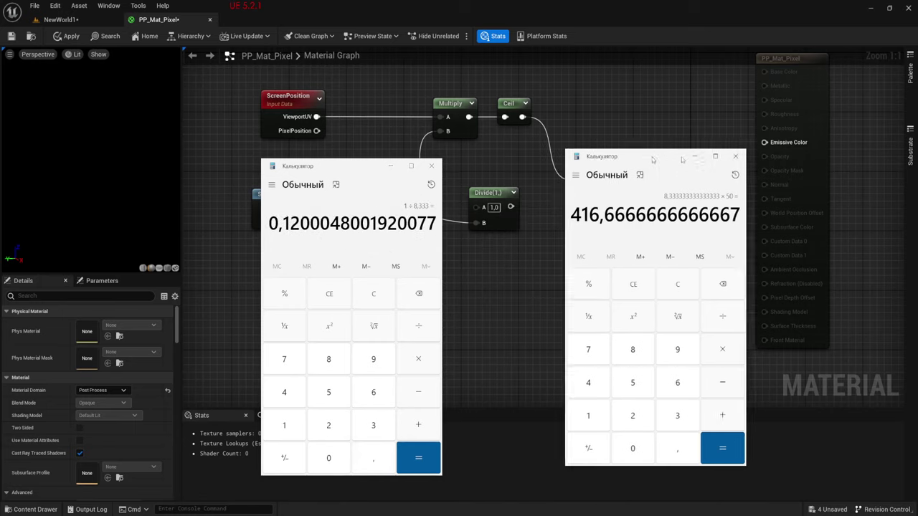
- Connect the Divide(1,) output to the rightmost Multiply node's B input
{"action": "left_click_drag", "start_coordinate": [573, 156], "coordinate": [713, 171]}
{"action": "left_click_drag", "start_coordinate": [510, 207], "coordinate": [577, 196]}
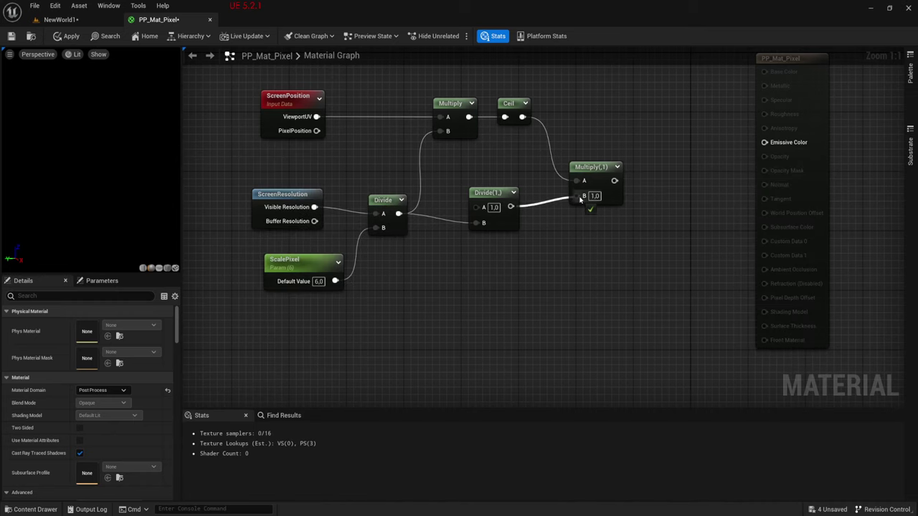
{"action": "mouse_move", "coordinate": [569, 105]}
{"action": "left_mouse_down"}
{"action": "mouse_move", "coordinate": [611, 199]}
{"action": "mouse_move", "coordinate": [615, 237]}
{"action": "left_mouse_up"}
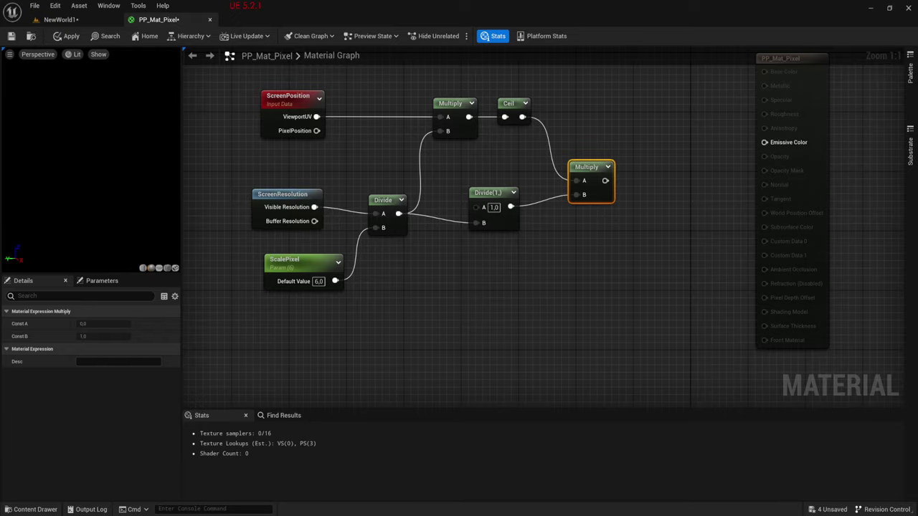
- Compute 416,67 × 0,12 = 50 in the other calculator
{"action": "mouse_move", "coordinate": [189, 510]}
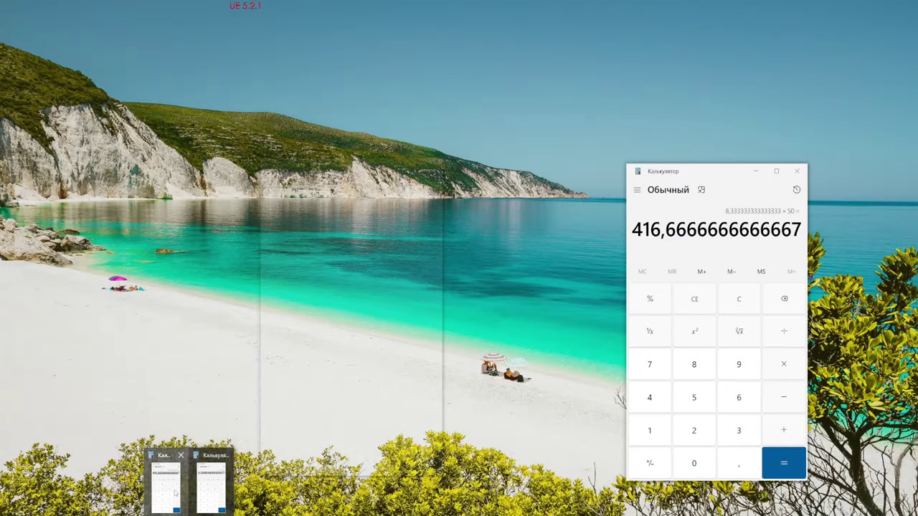
{"action": "left_click", "coordinate": [209, 479]}
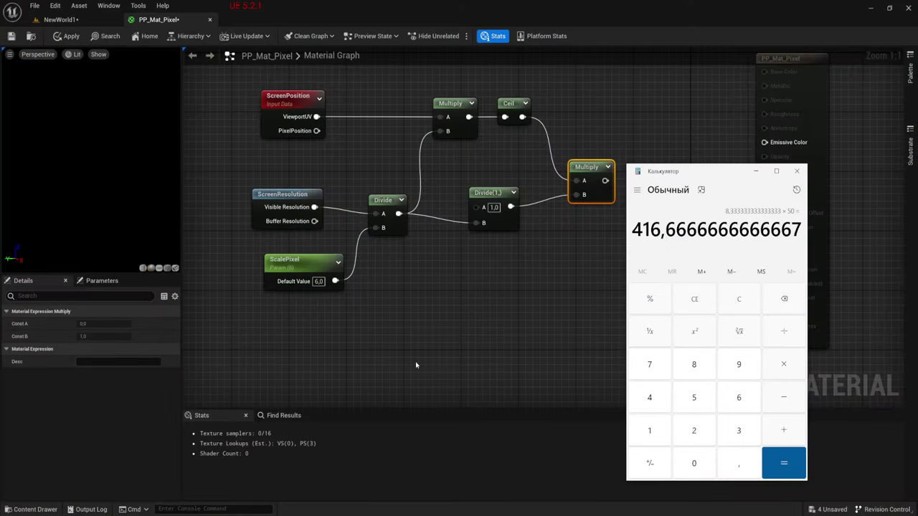
{"action": "left_click_drag", "start_coordinate": [716, 174], "coordinate": [588, 103]}
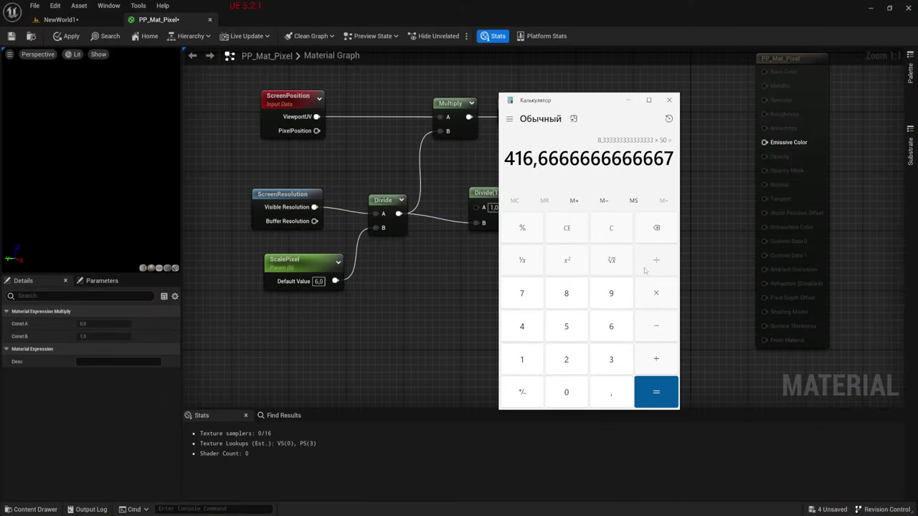
{"action": "left_click", "coordinate": [656, 292]}
{"action": "left_click", "coordinate": [569, 387]}
{"action": "left_click", "coordinate": [606, 394]}
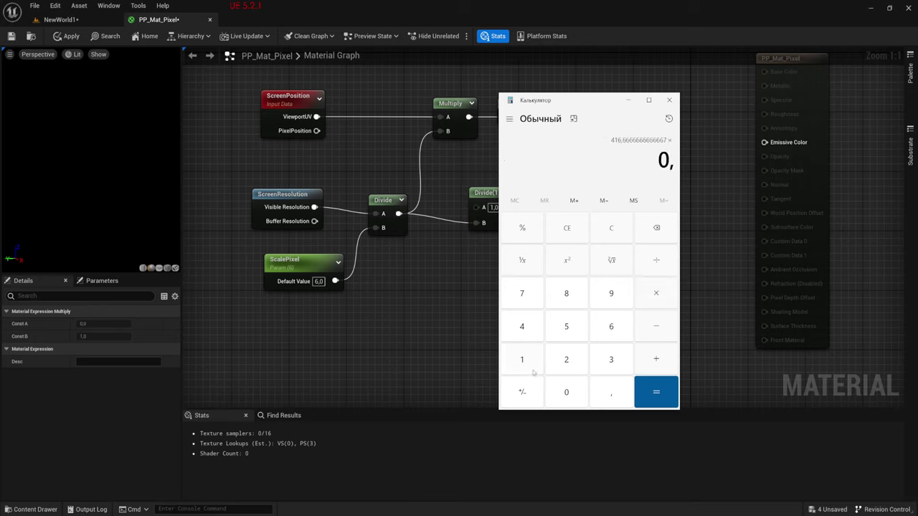
{"action": "left_click", "coordinate": [534, 370]}
{"action": "left_click", "coordinate": [565, 360]}
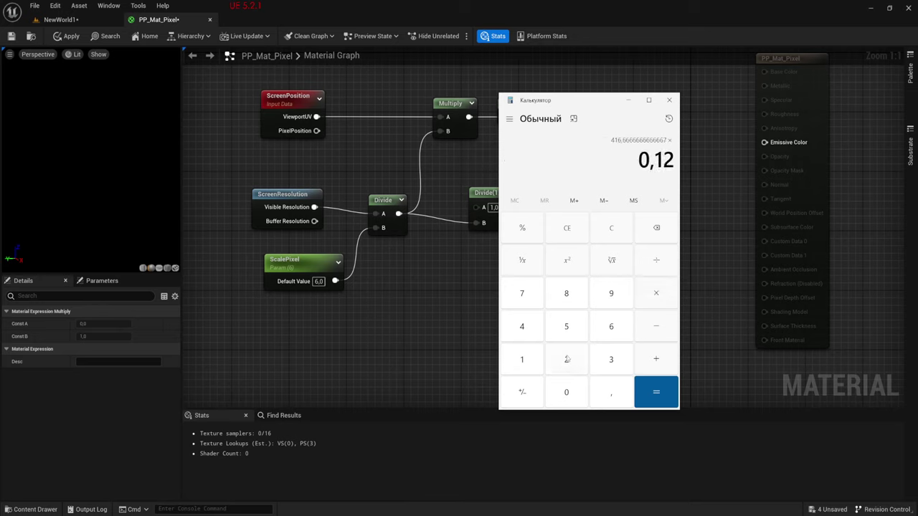
{"action": "left_click", "coordinate": [567, 394]}
{"action": "left_click", "coordinate": [567, 394]}
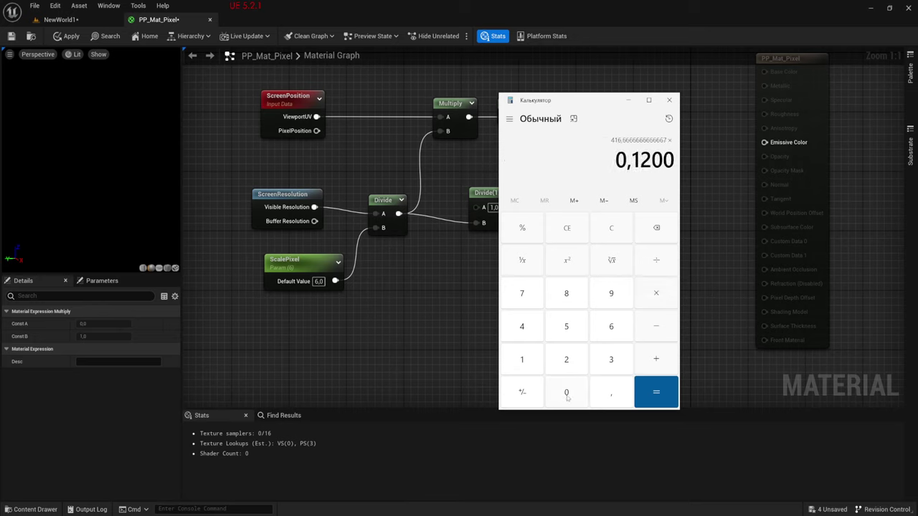
{"action": "left_click", "coordinate": [651, 391]}
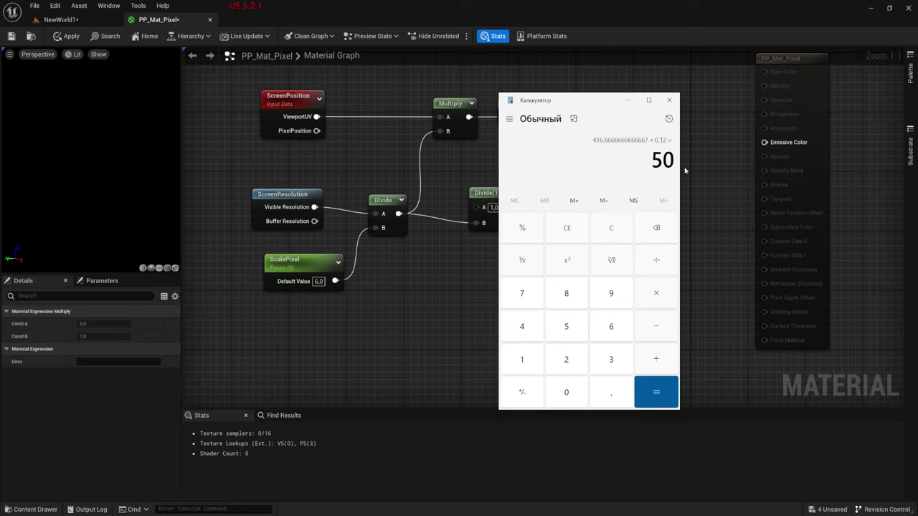
- Rearrange the ScreenPosition, ScreenResolution, Divide and Multiply nodes into a tidy layout
{"action": "left_click_drag", "start_coordinate": [252, 76], "coordinate": [332, 234]}
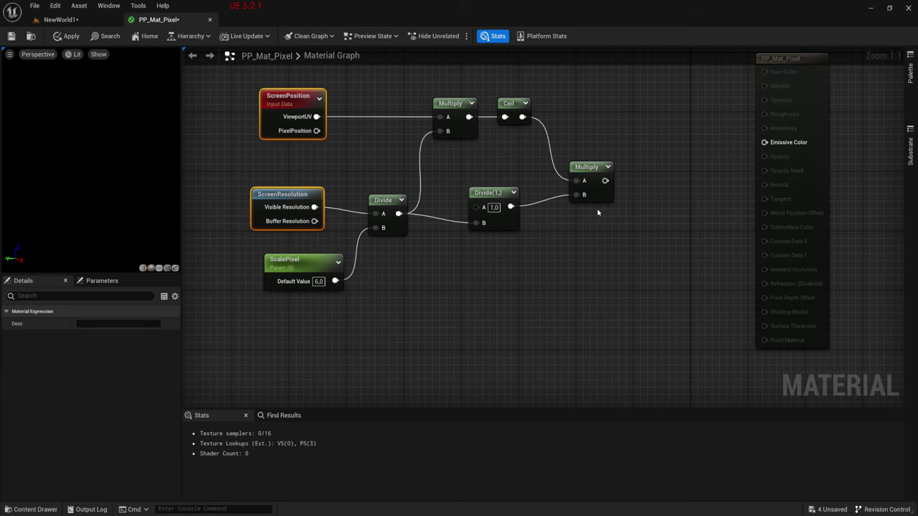
{"action": "left_click_drag", "start_coordinate": [578, 237], "coordinate": [622, 129]}
{"action": "mouse_move", "coordinate": [655, 179]}
{"action": "right_mouse_down"}
{"action": "mouse_move", "coordinate": [613, 191]}
{"action": "mouse_move", "coordinate": [648, 195]}
{"action": "right_mouse_up"}
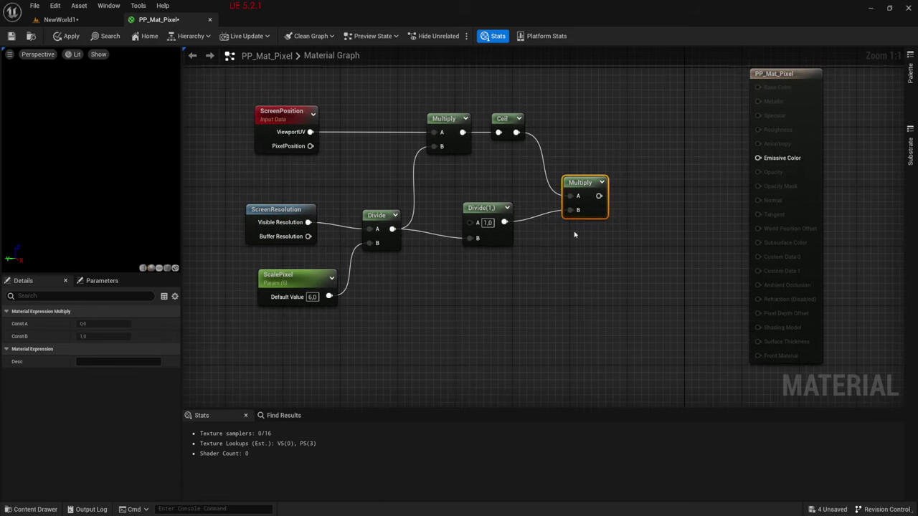
{"action": "left_click_drag", "start_coordinate": [422, 271], "coordinate": [537, 195]}
{"action": "left_click_drag", "start_coordinate": [460, 175], "coordinate": [542, 290]}
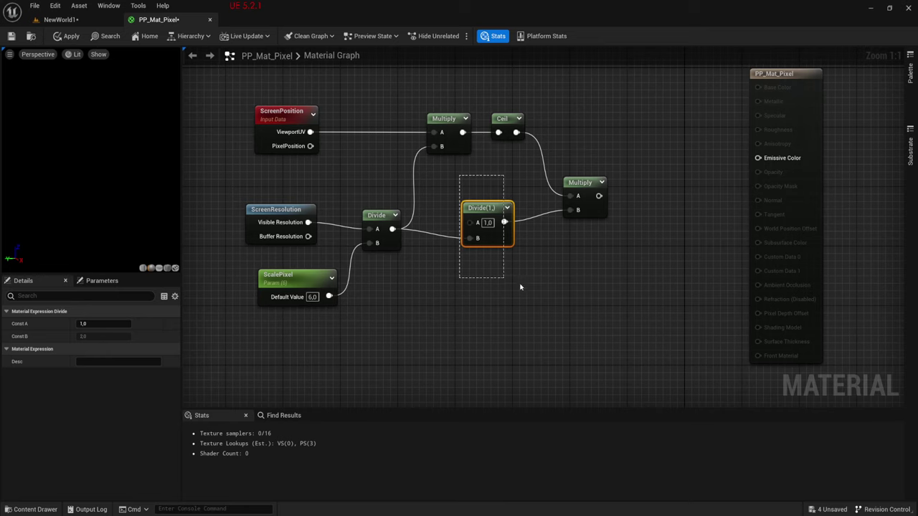
{"action": "left_click_drag", "start_coordinate": [386, 284], "coordinate": [623, 199]}
{"action": "right_click_drag", "start_coordinate": [623, 199], "coordinate": [567, 208]}
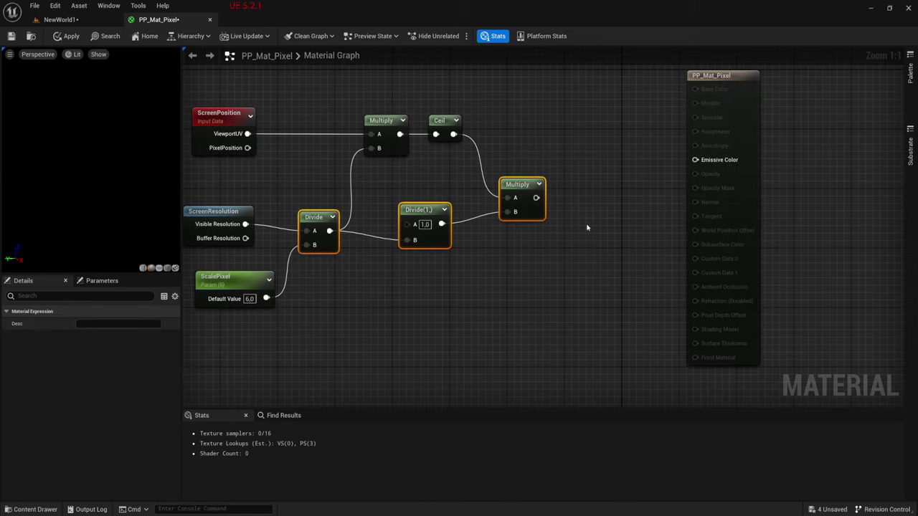
- Move the material result node right and bring up node search from Multiply's output
{"action": "left_click_drag", "start_coordinate": [745, 105], "coordinate": [795, 111]}
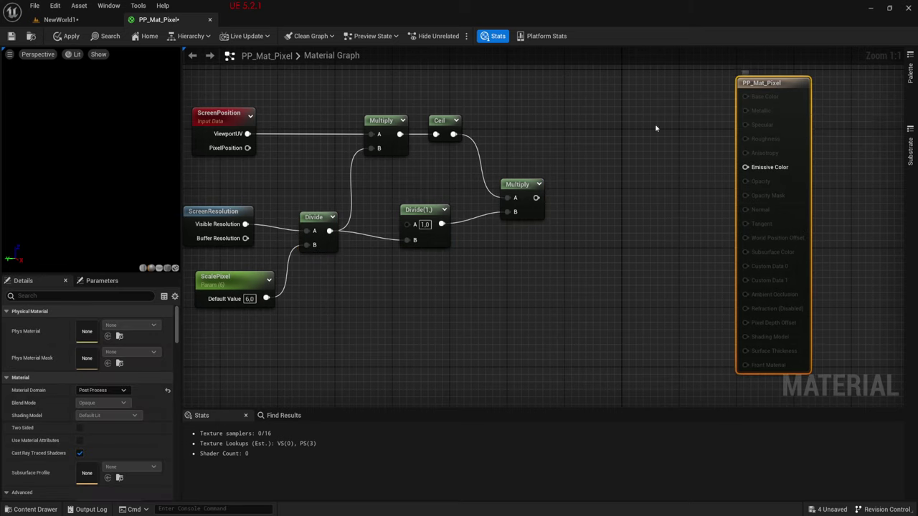
{"action": "left_click_drag", "start_coordinate": [535, 197], "coordinate": [605, 158]}
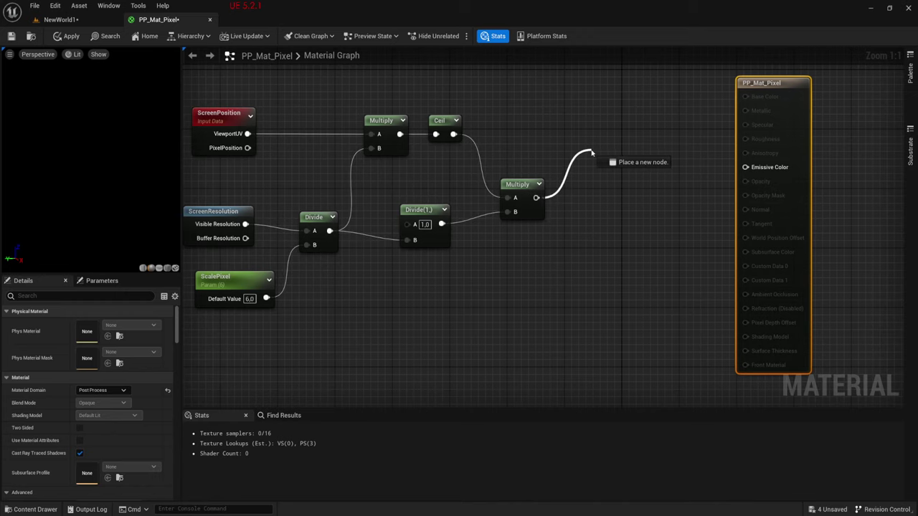
{"action": "left_click", "coordinate": [731, 172]}
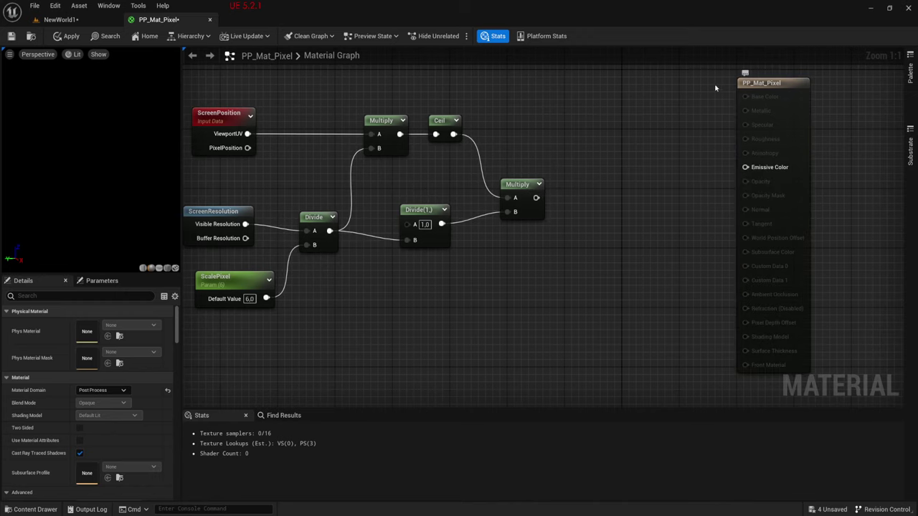
{"action": "right_click_drag", "start_coordinate": [662, 187], "coordinate": [621, 198]}
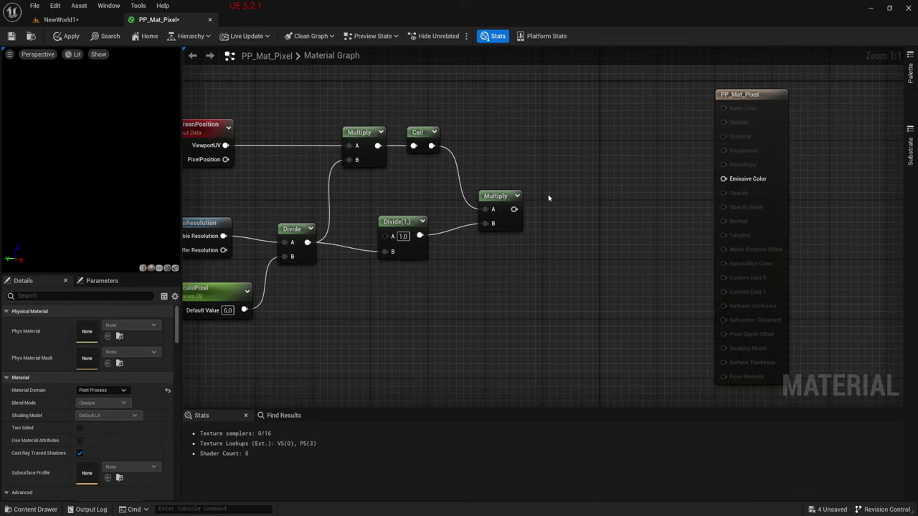
{"action": "left_click_drag", "start_coordinate": [536, 205], "coordinate": [567, 161]}
- Add a SceneTexture node on Multiply's output, set it to PostProcessInput0, and wire Color to Emissive Color
{"action": "type", "text": "s"}
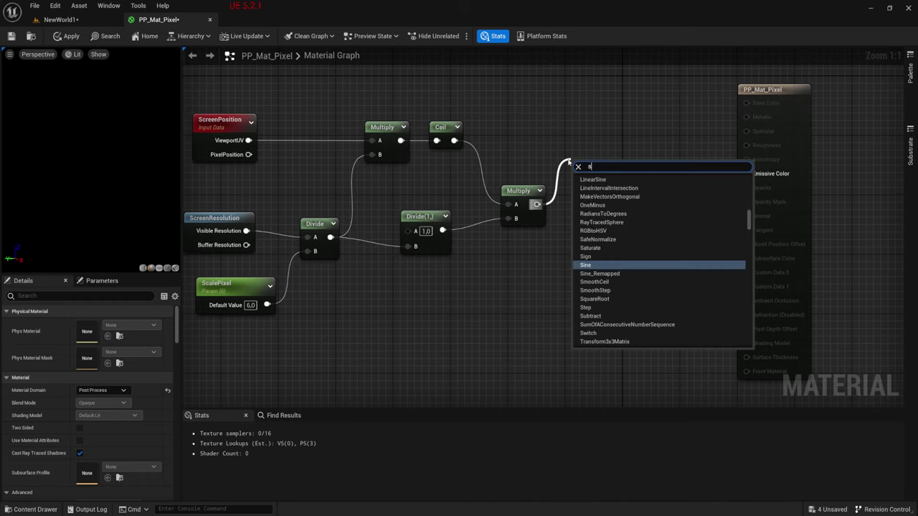
{"action": "type", "text": "ce"}
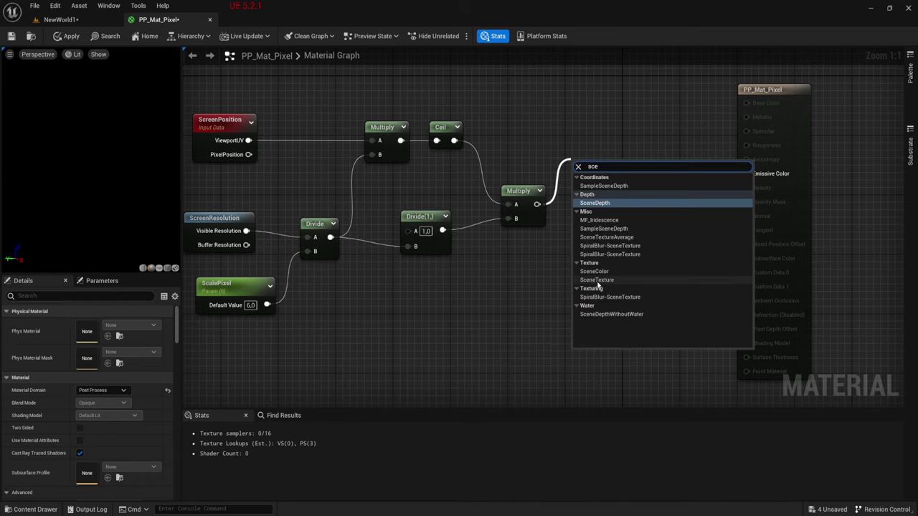
{"action": "left_click", "coordinate": [610, 280]}
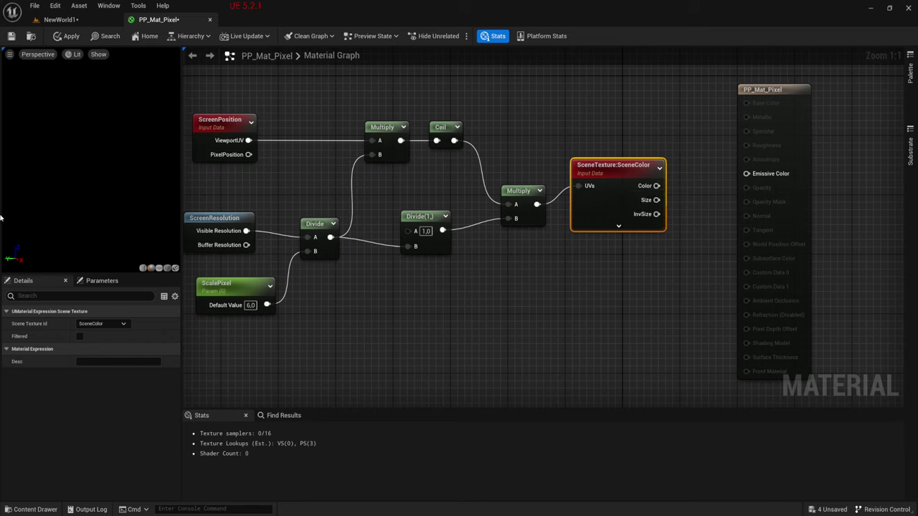
{"action": "left_click", "coordinate": [104, 324]}
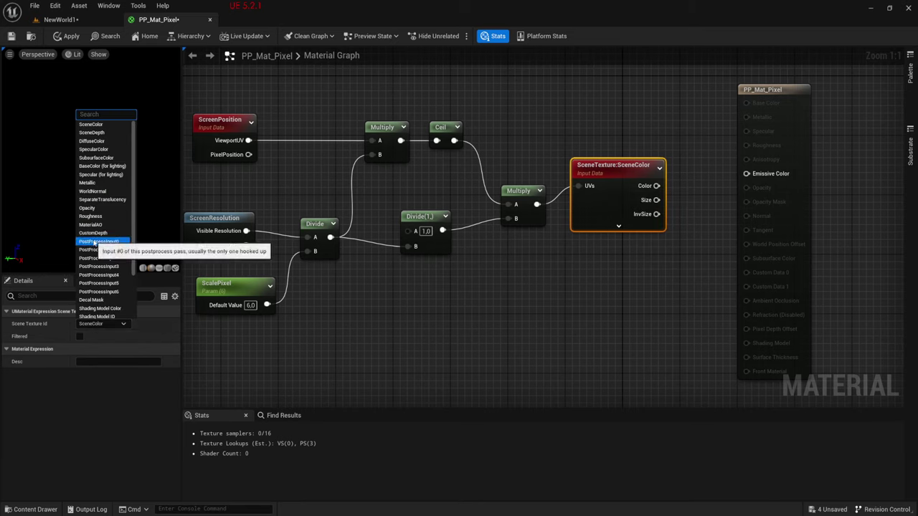
{"action": "left_click", "coordinate": [96, 243]}
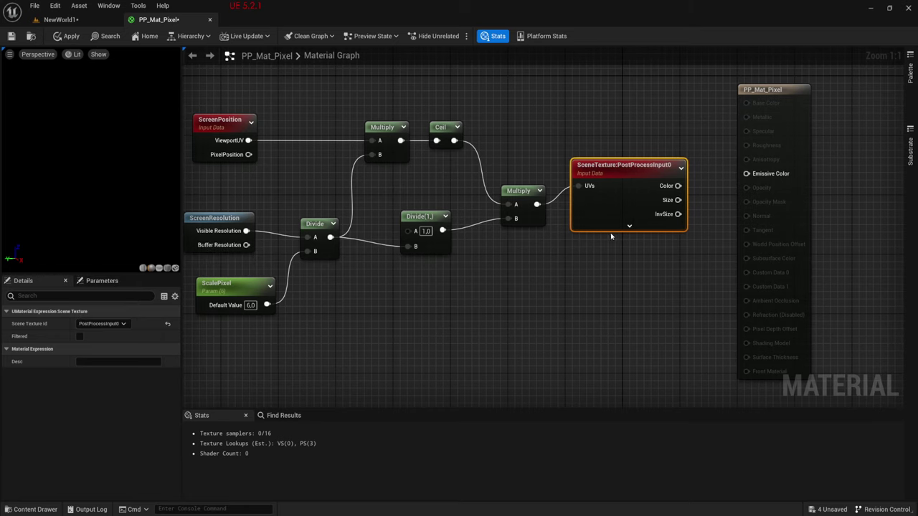
{"action": "left_click_drag", "start_coordinate": [678, 186], "coordinate": [746, 173]}
{"action": "mouse_move", "coordinate": [689, 233]}
{"action": "right_mouse_down"}
{"action": "mouse_move", "coordinate": [707, 238]}
{"action": "mouse_move", "coordinate": [731, 267]}
{"action": "right_mouse_up"}
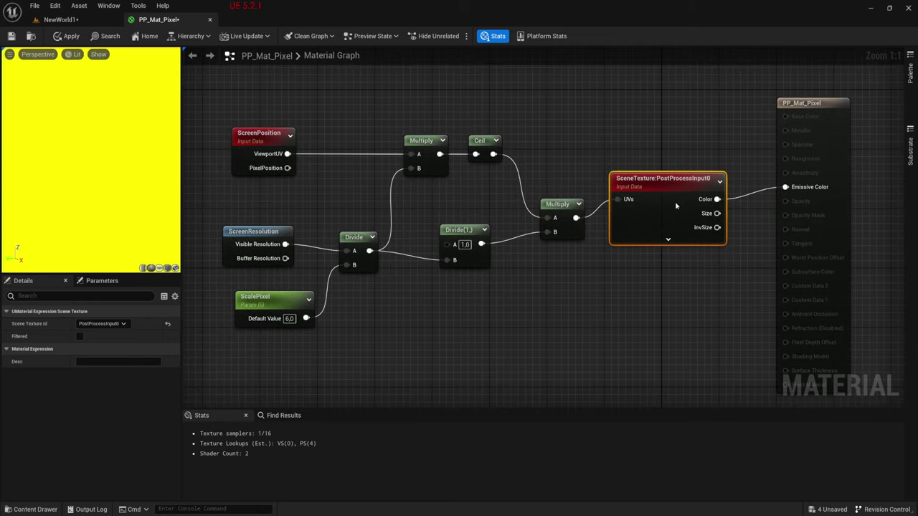
- Preview the SceneTexture node, save PP_Mat_Pixel, stop previewing, and return to NewWorld1
{"action": "right_click", "coordinate": [676, 205]}
{"action": "left_click", "coordinate": [714, 278]}
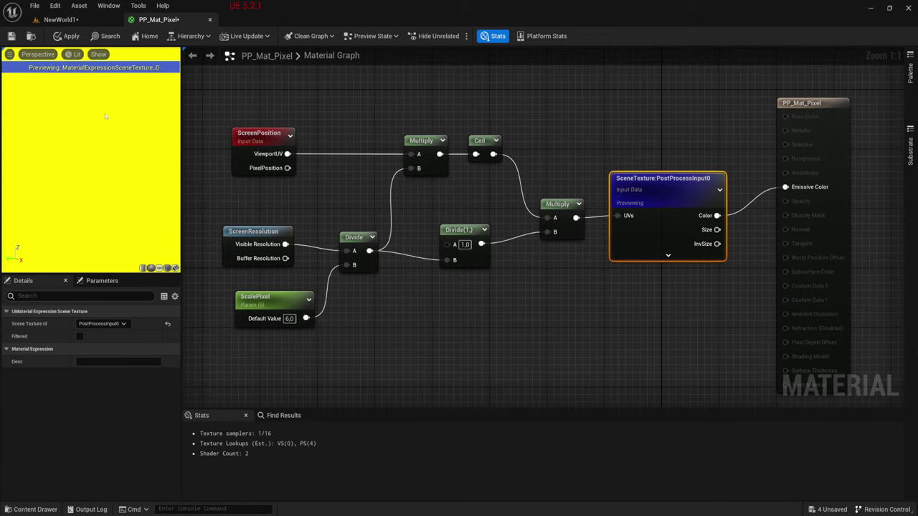
{"action": "right_click_drag", "start_coordinate": [543, 196], "coordinate": [577, 183]}
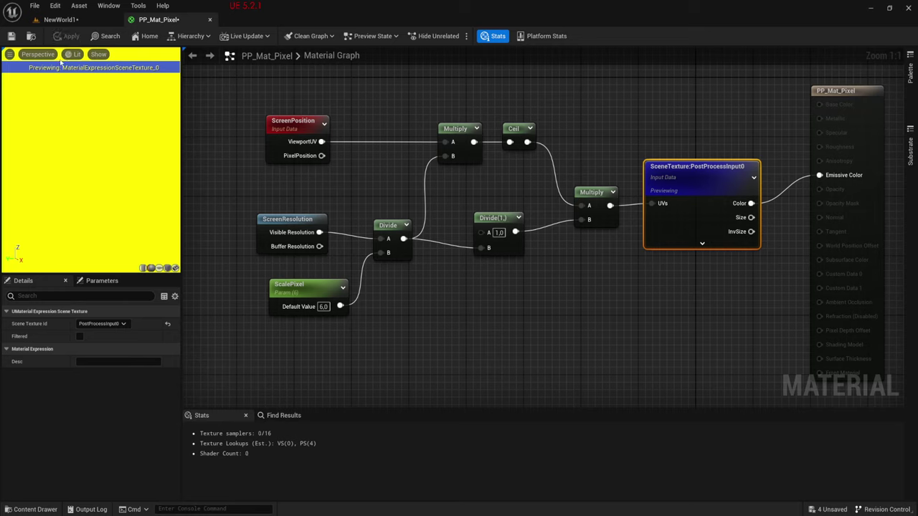
{"action": "left_click", "coordinate": [10, 37]}
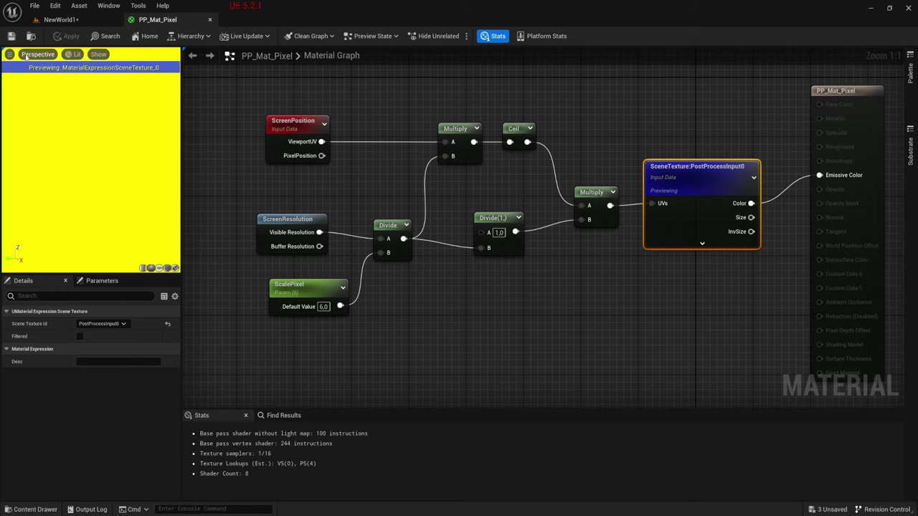
{"action": "right_click", "coordinate": [713, 181]}
{"action": "left_click", "coordinate": [761, 203]}
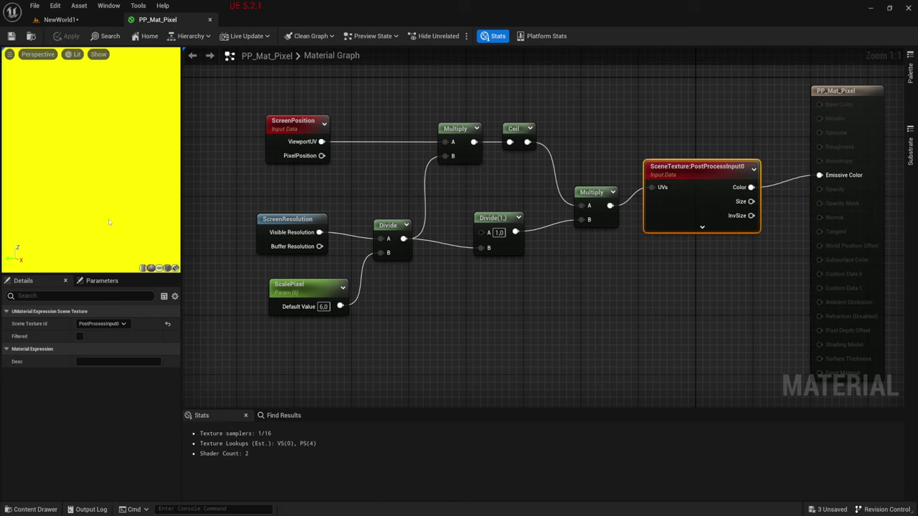
{"action": "left_click", "coordinate": [71, 18]}
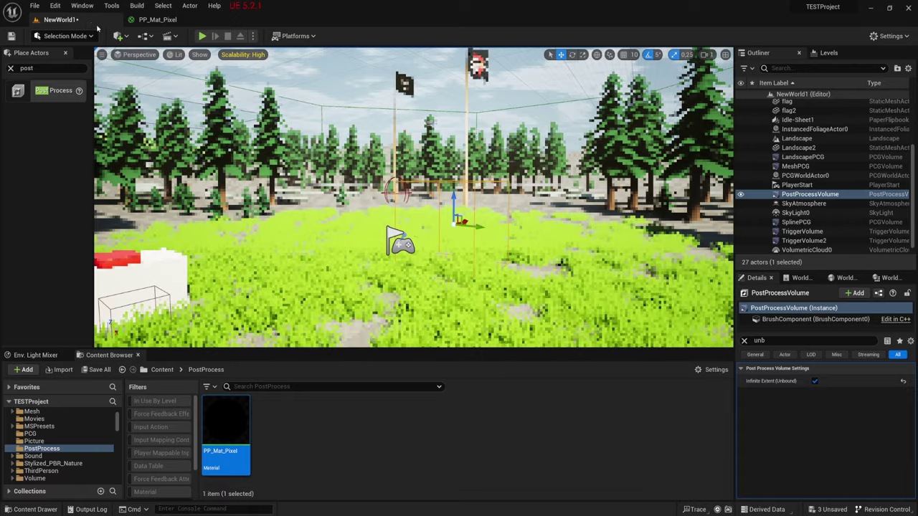
- Orbit the level camera toward the flags and white box, then deselect PP_Mat_Pixel
{"action": "right_click_drag", "start_coordinate": [416, 214], "coordinate": [402, 215]}
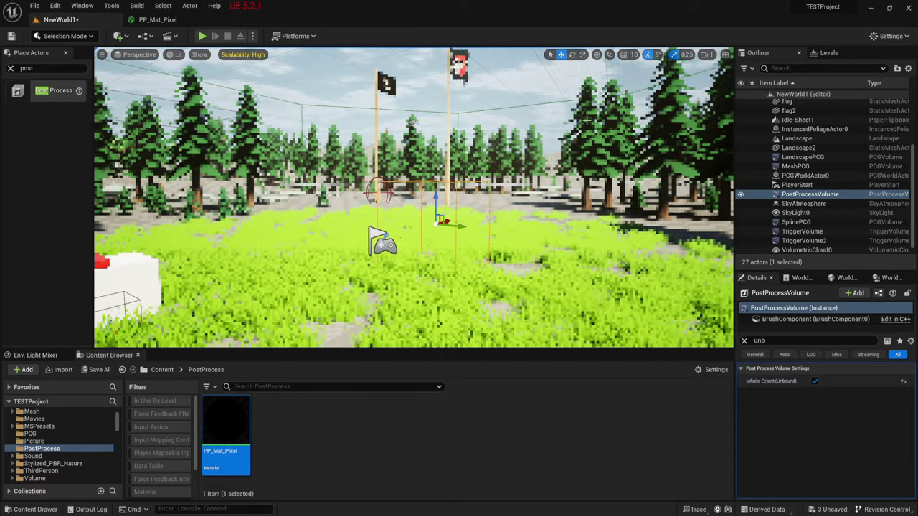
{"action": "mouse_move", "coordinate": [416, 215]}
{"action": "right_mouse_down"}
{"action": "mouse_move", "coordinate": [344, 222]}
{"action": "mouse_move", "coordinate": [459, 215]}
{"action": "right_mouse_up"}
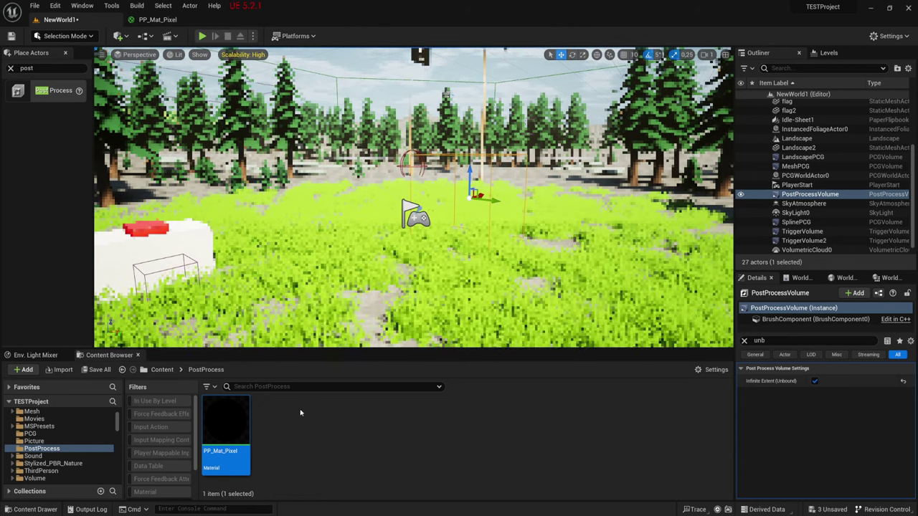
{"action": "left_click", "coordinate": [288, 426]}
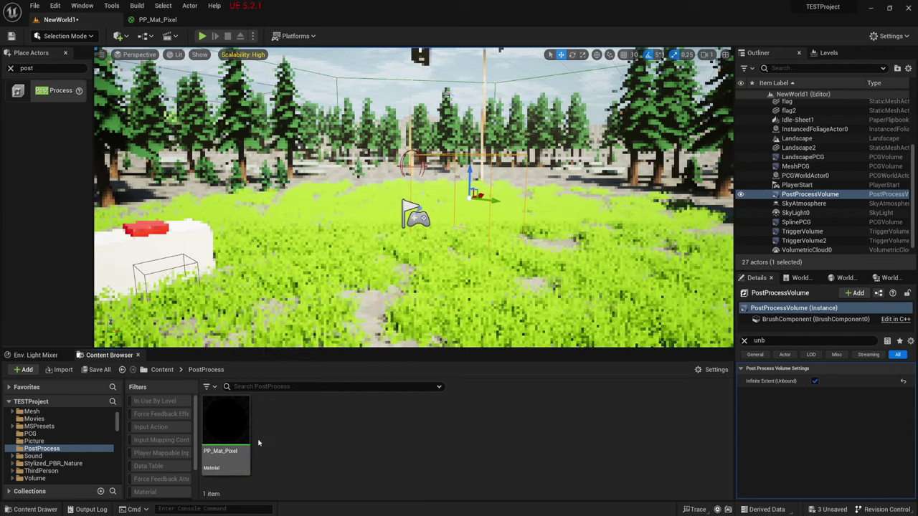
- Create a material instance from PP_Mat_Pixel named PP_Mat_Pixel_Inst
{"action": "right_click", "coordinate": [236, 418]}
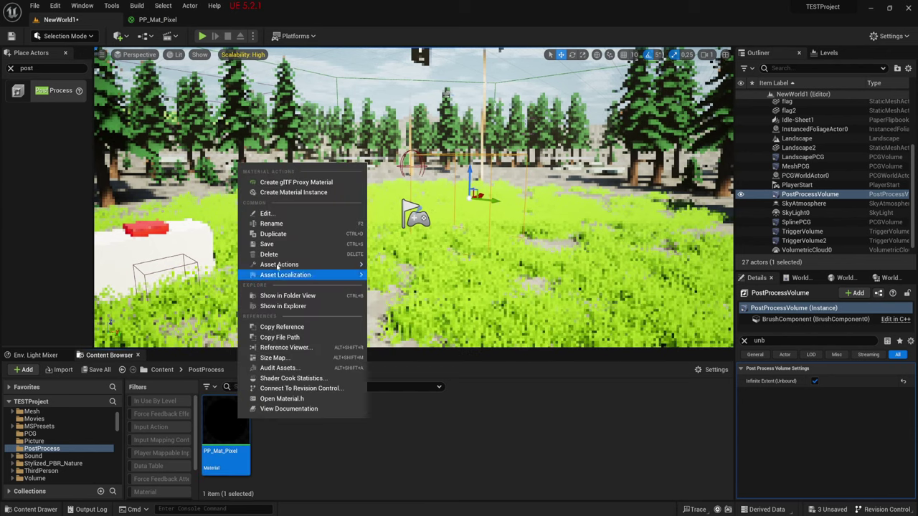
{"action": "left_click", "coordinate": [282, 193]}
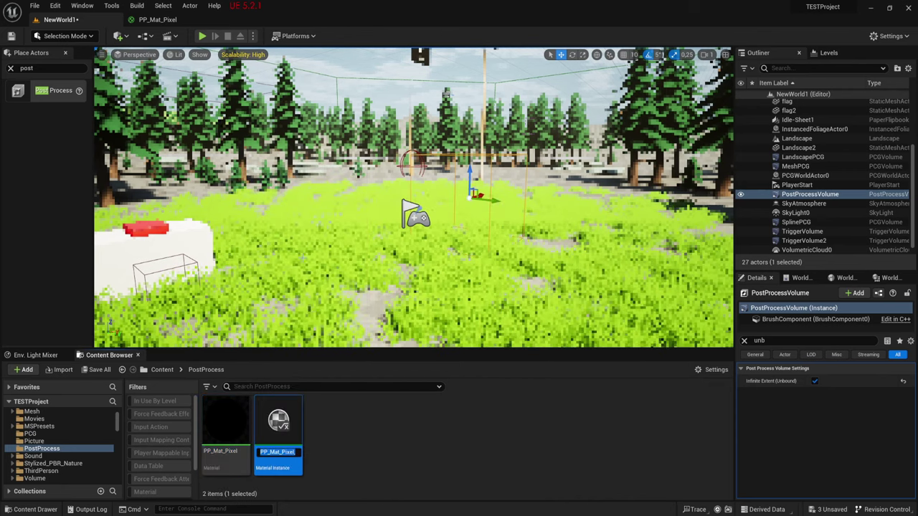
{"action": "key", "text": "Return"}
{"action": "mouse_move", "coordinate": [279, 430]}
{"action": "left_mouse_down"}
{"action": "mouse_move", "coordinate": [708, 406]}
{"action": "mouse_move", "coordinate": [333, 429]}
{"action": "left_mouse_up"}
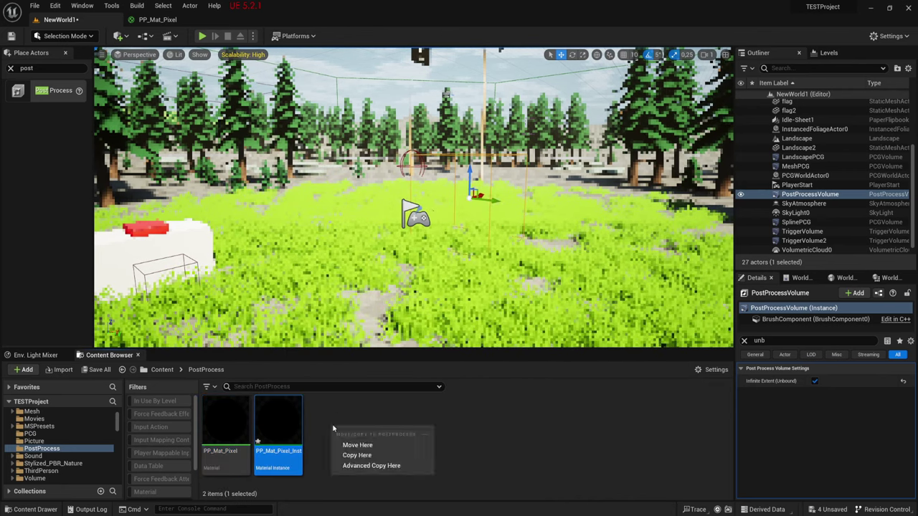
{"action": "left_click", "coordinate": [776, 357]}
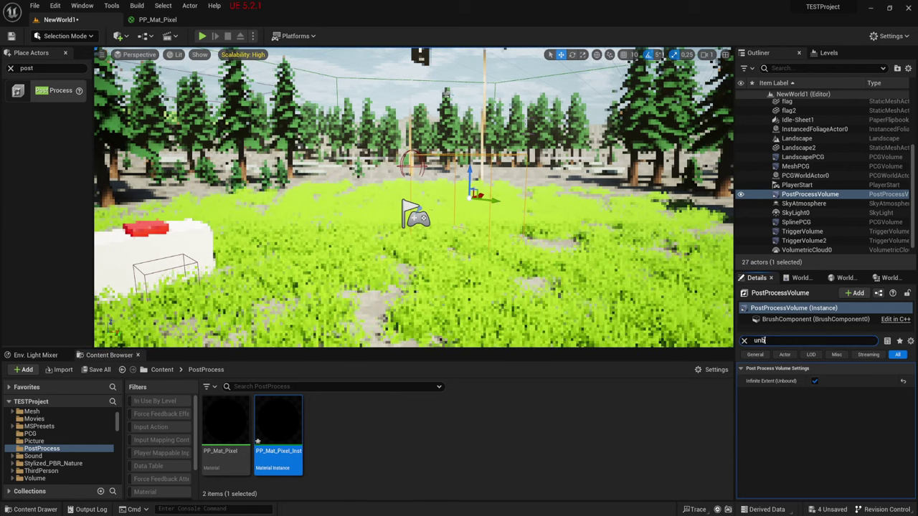
- Assign PP_Mat_Pixel_Inst to the volume's Post Process Materials and open it in a floating editor
{"action": "type", "text": "mat"}
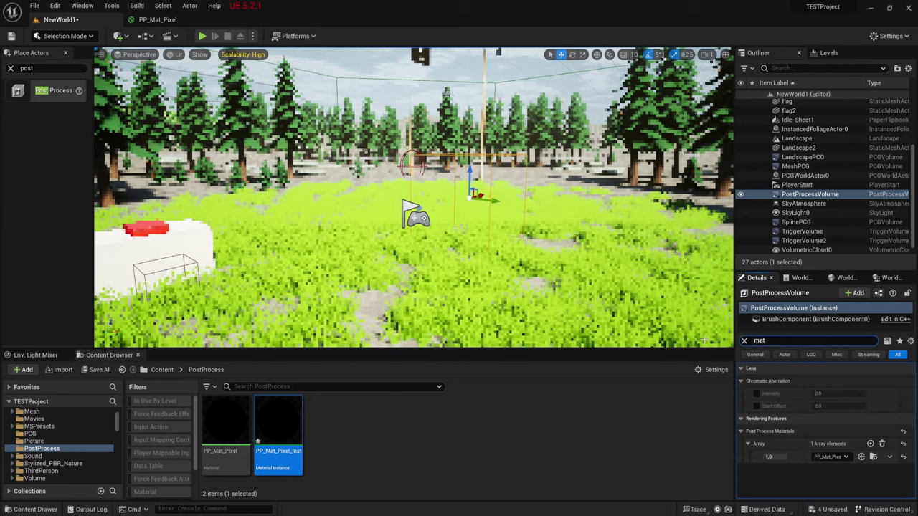
{"action": "left_click_drag", "start_coordinate": [258, 443], "coordinate": [837, 460]}
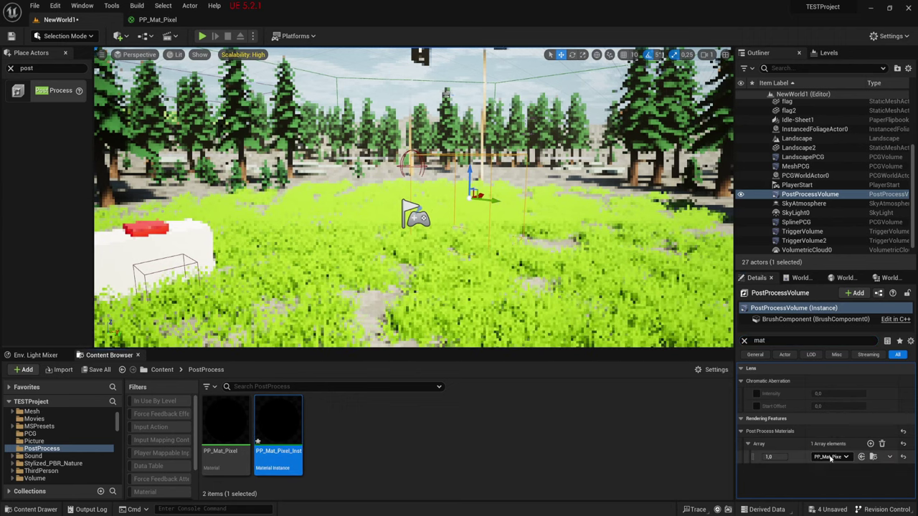
{"action": "double_click", "coordinate": [291, 406]}
{"action": "left_click_drag", "start_coordinate": [316, 19], "coordinate": [337, 160]}
{"action": "left_click", "coordinate": [61, 19]}
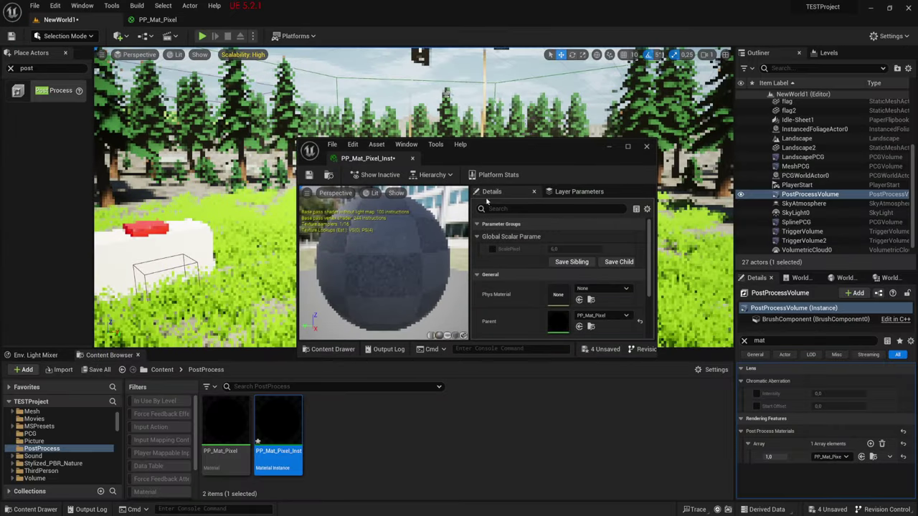
- Enable the ScalePixel override at 6.0 in the instance editor and start Play
{"action": "mouse_move", "coordinate": [524, 164]}
{"action": "left_mouse_down"}
{"action": "mouse_move", "coordinate": [507, 146]}
{"action": "mouse_move", "coordinate": [608, 111]}
{"action": "left_mouse_up"}
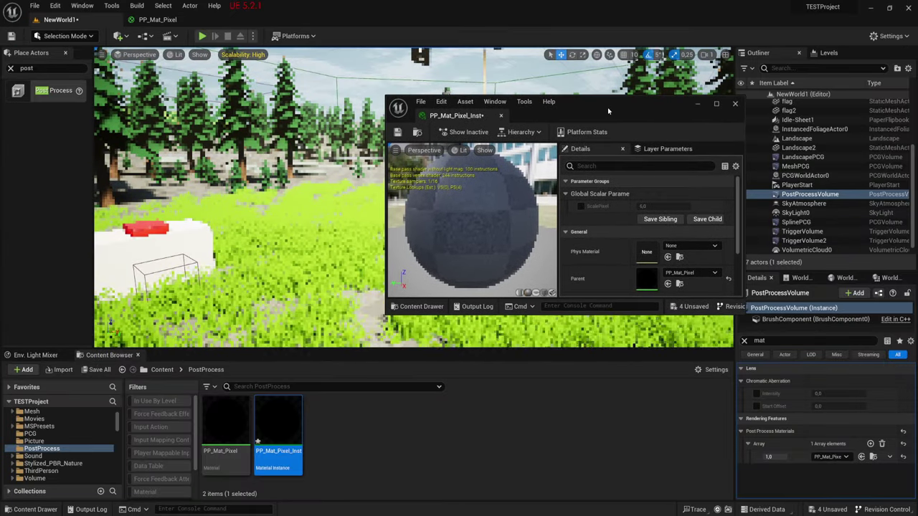
{"action": "left_click", "coordinate": [582, 206]}
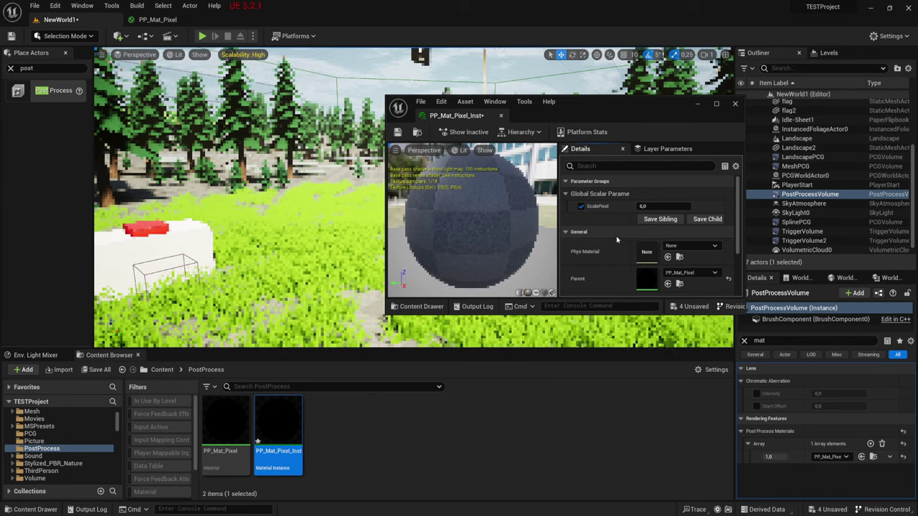
{"action": "left_click", "coordinate": [653, 206]}
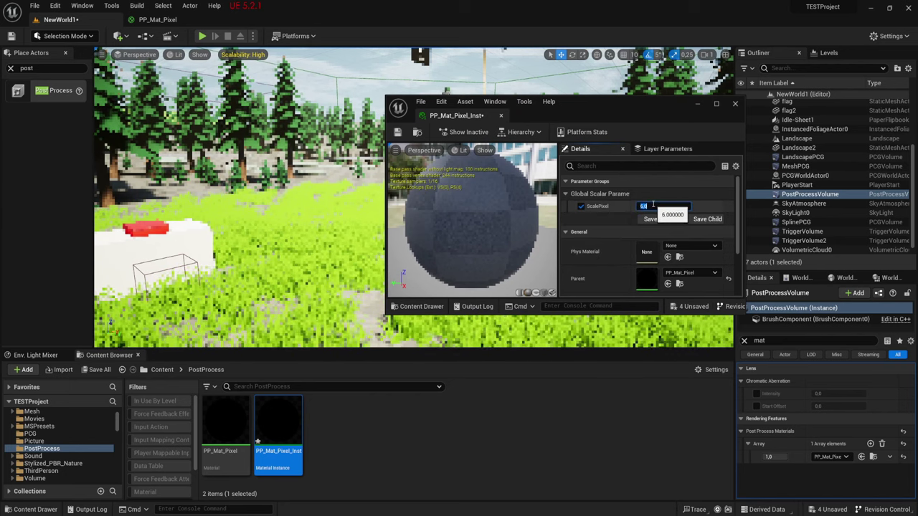
{"action": "key", "text": "Return"}
{"action": "right_click_drag", "start_coordinate": [287, 179], "coordinate": [301, 165]}
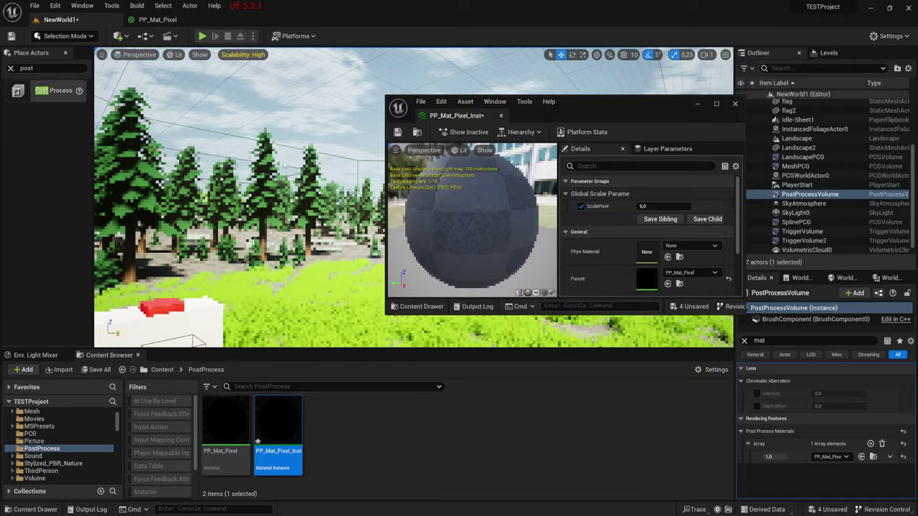
{"action": "left_click", "coordinate": [204, 36]}
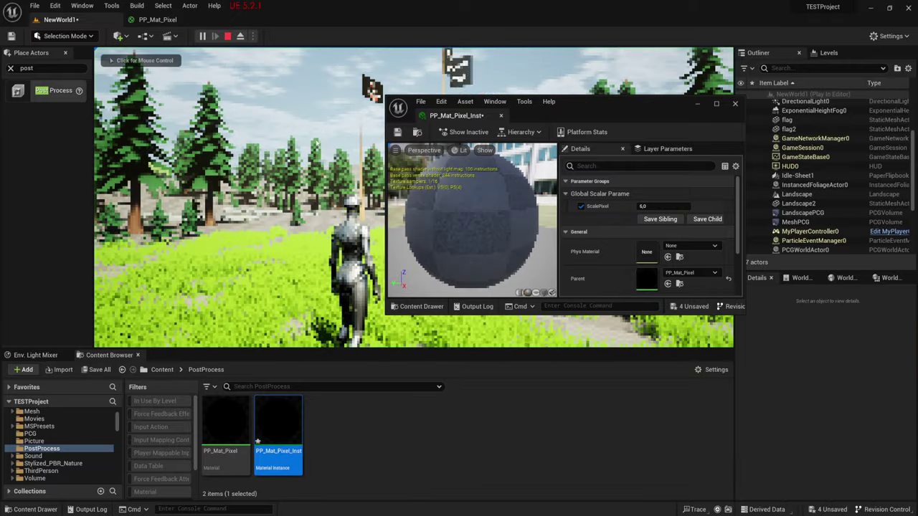
- Run the character through the forest with W and D, moving the instance window to the right
{"action": "left_click", "coordinate": [287, 215]}
{"action": "key", "text": "w"}
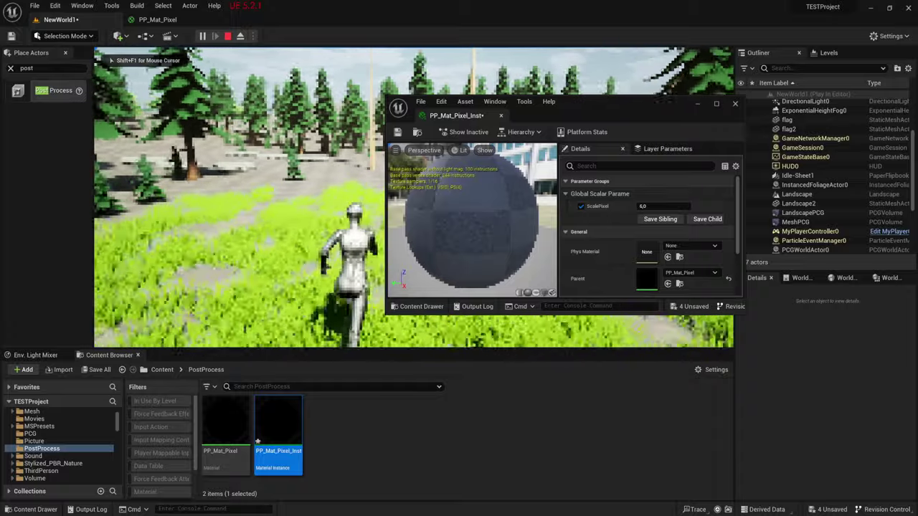
{"action": "key", "text": "d"}
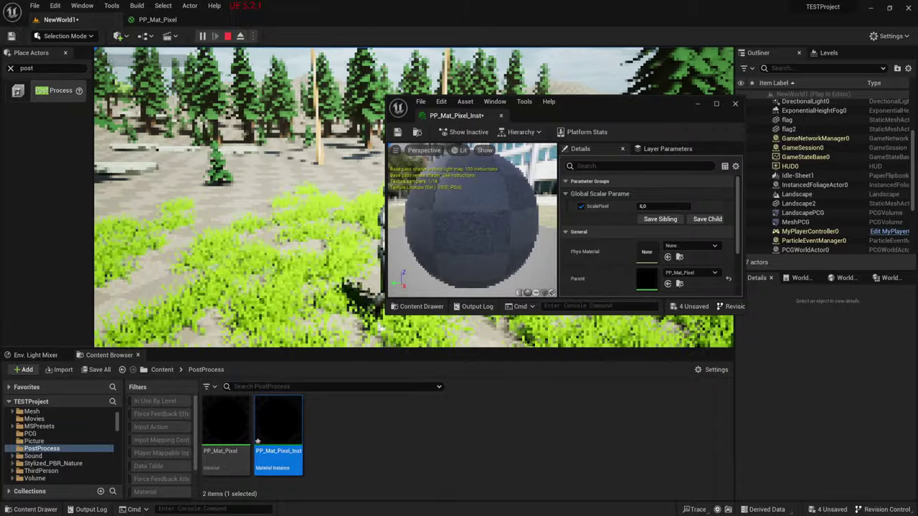
{"action": "key", "text": "super"}
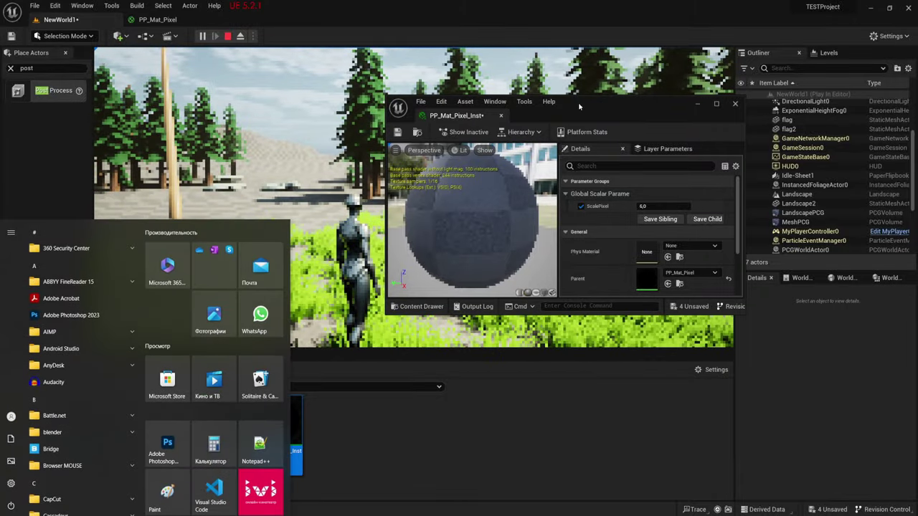
{"action": "left_click_drag", "start_coordinate": [578, 102], "coordinate": [676, 89]}
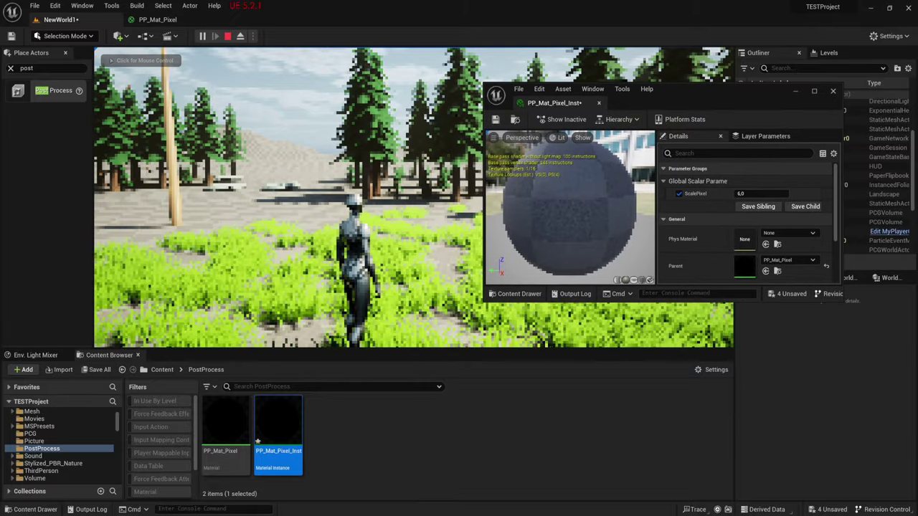
{"action": "left_click", "coordinate": [287, 215]}
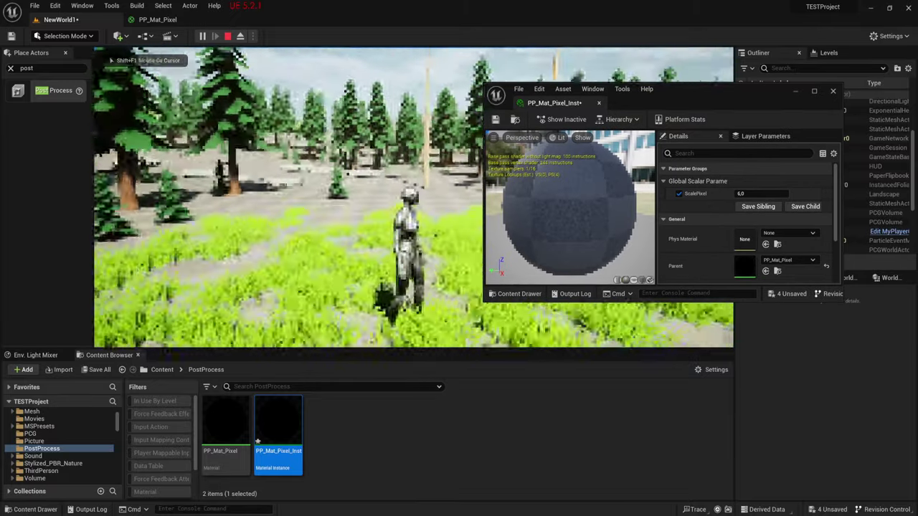
{"action": "key", "text": "w"}
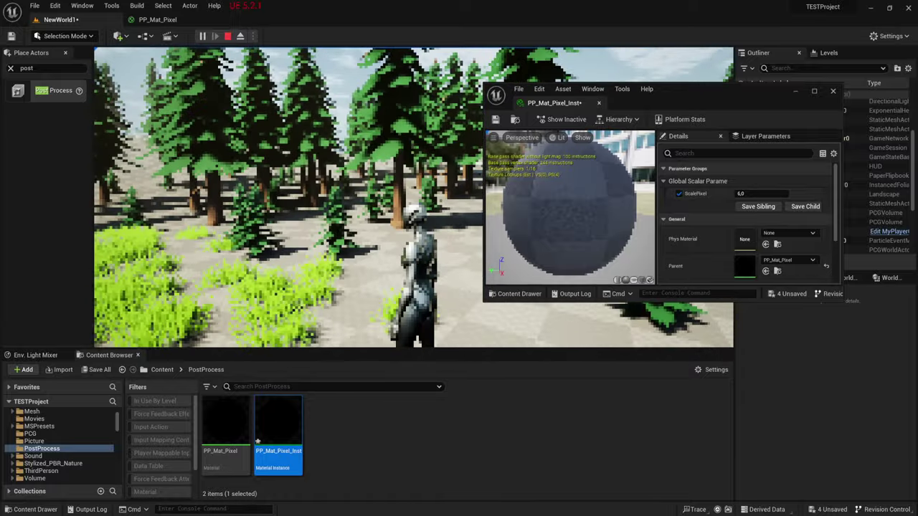
{"action": "key", "text": "shift+F1"}
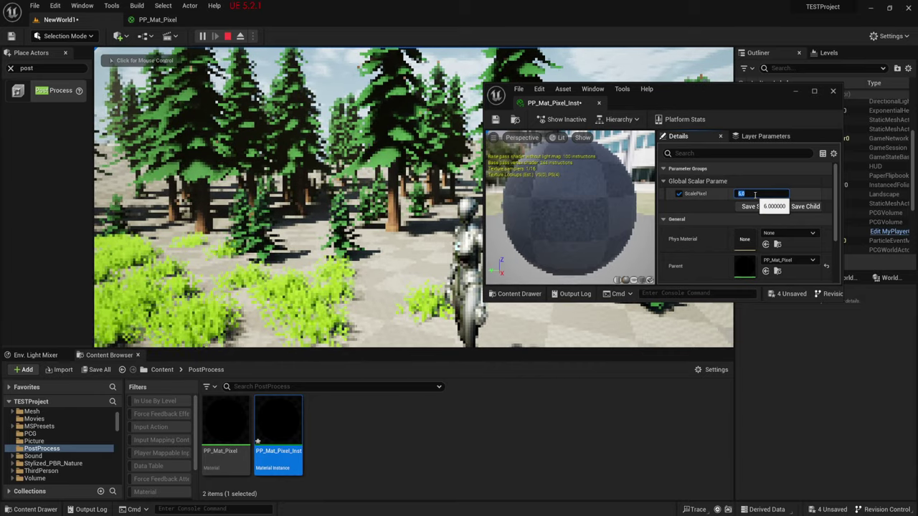
{"action": "type", "text": "128"}
- Try ScalePixel values of 128 and then 12, running the character through the level to compare
{"action": "key", "text": "Return"}
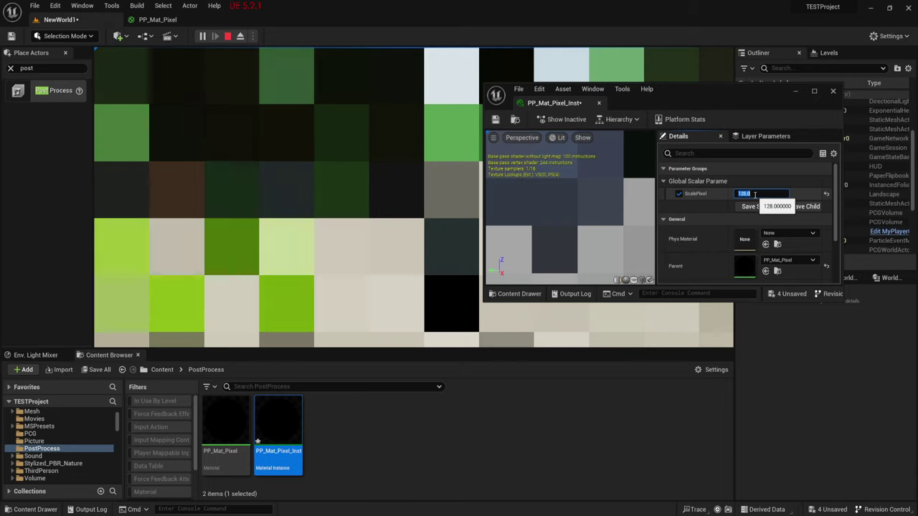
{"action": "type", "text": "8"}
{"action": "key", "text": "Return"}
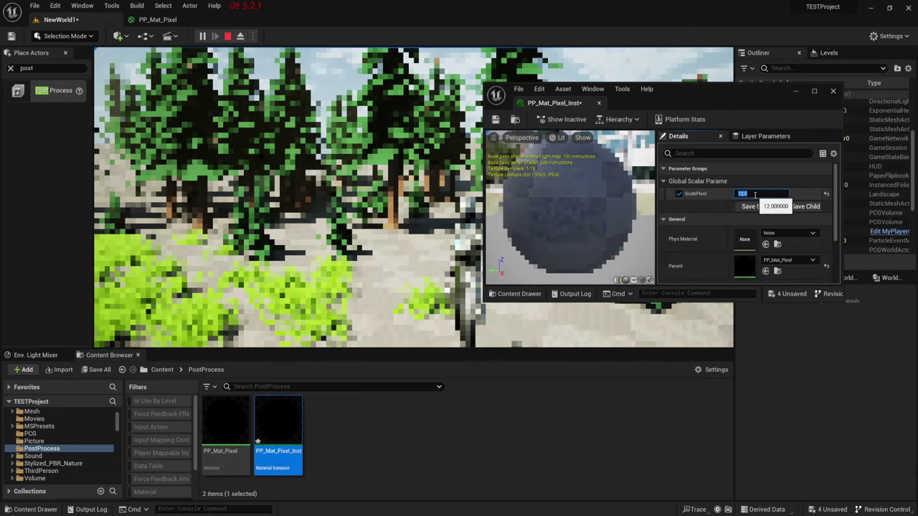
{"action": "left_click", "coordinate": [360, 224]}
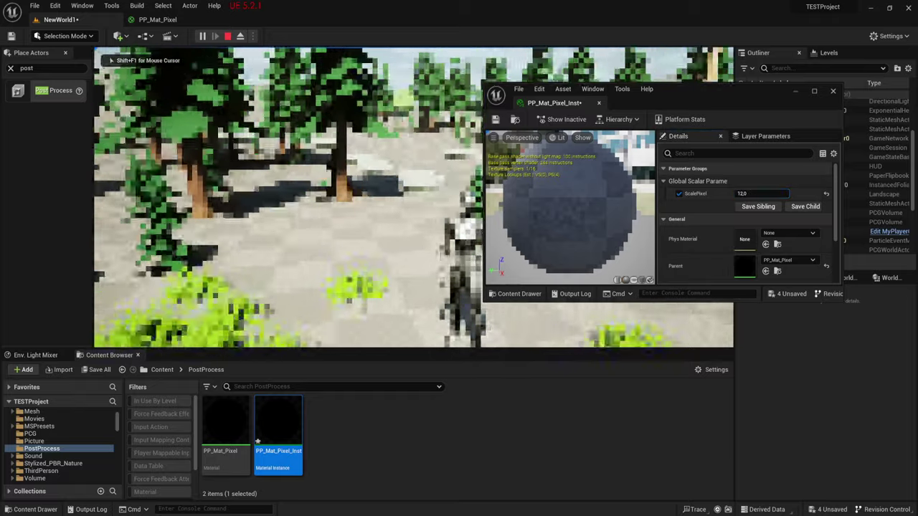
{"action": "key", "text": "w"}
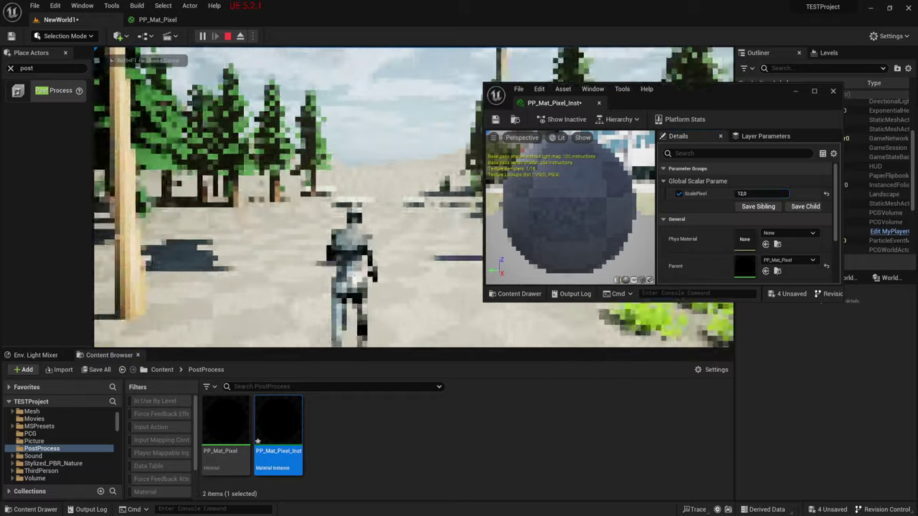
{"action": "key", "text": "w"}
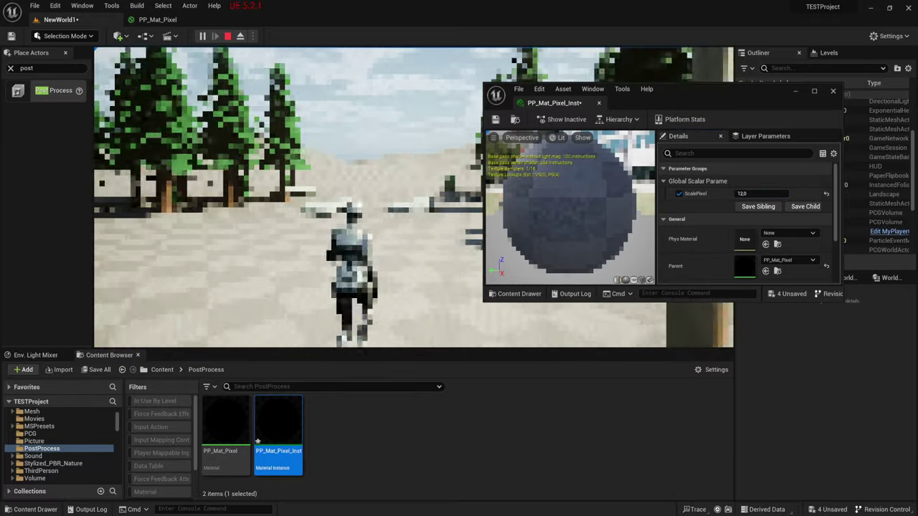
{"action": "key", "text": "w"}
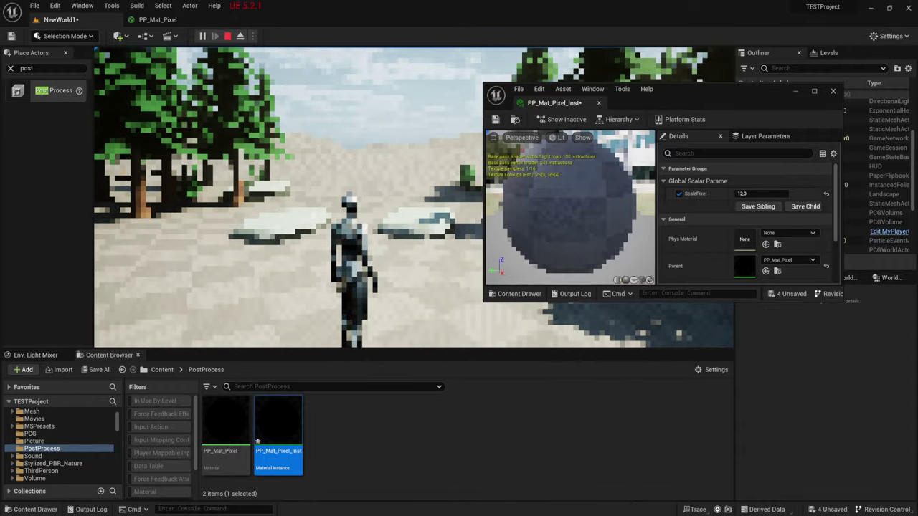
{"action": "key", "text": "w"}
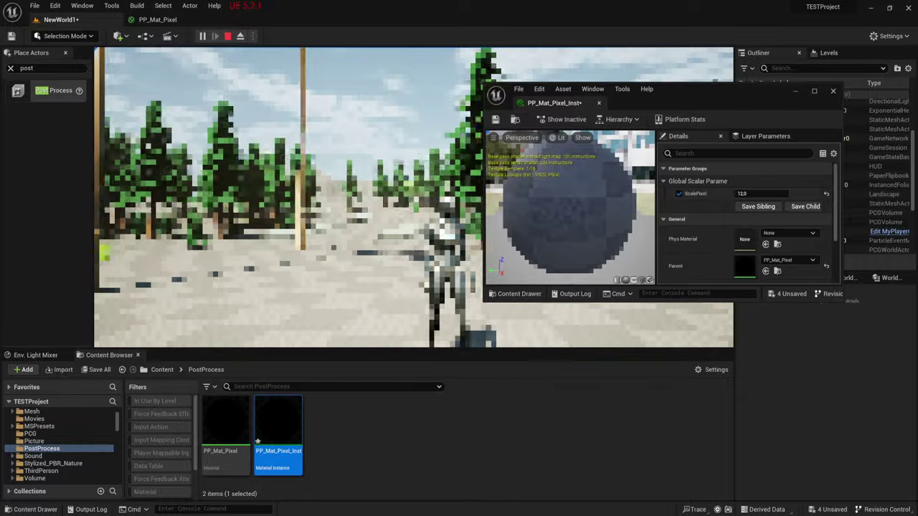
{"action": "key", "text": "w"}
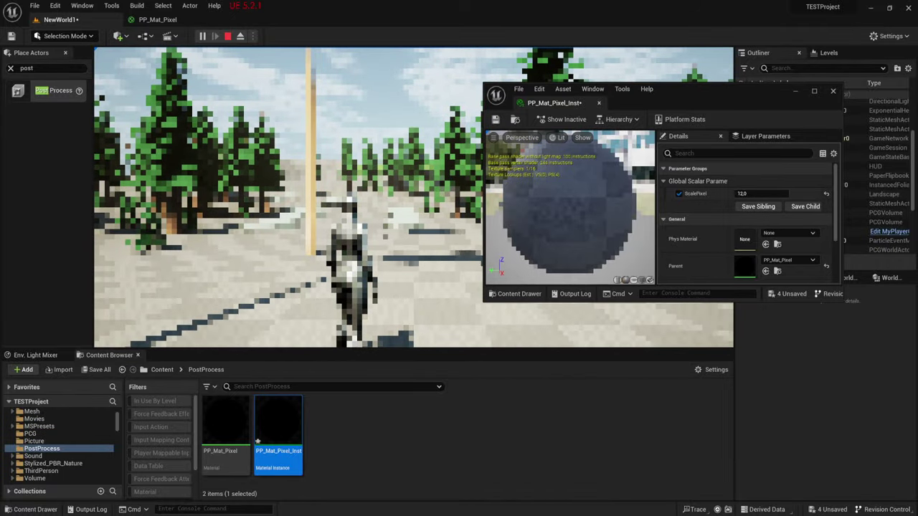
{"action": "key", "text": "shift+F1"}
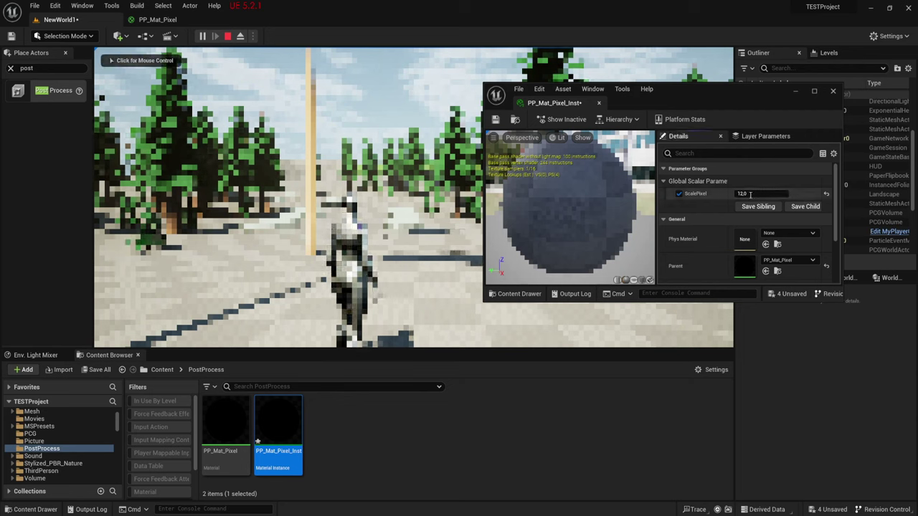
- Set ScalePixel to 4.0, walk into the trees, then stop play and close the instance editor
{"action": "left_click", "coordinate": [742, 195]}
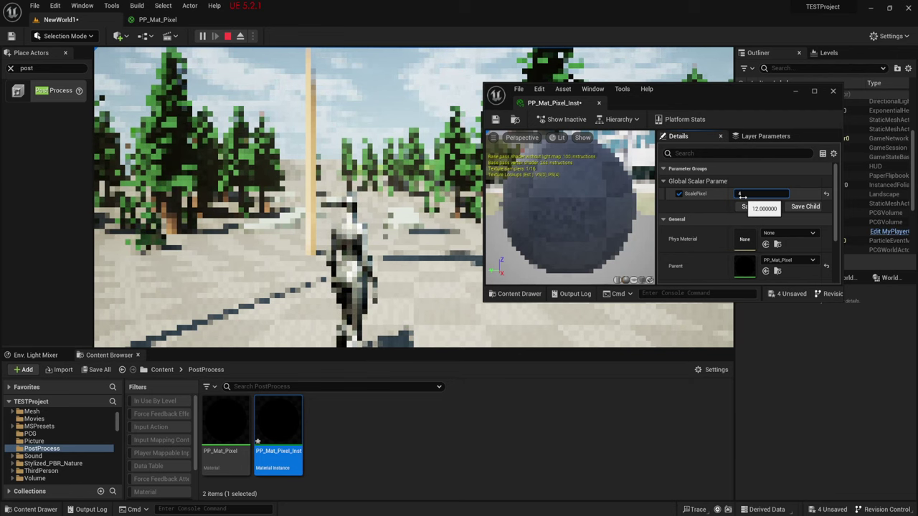
{"action": "type", "text": "4"}
{"action": "key", "text": "Return"}
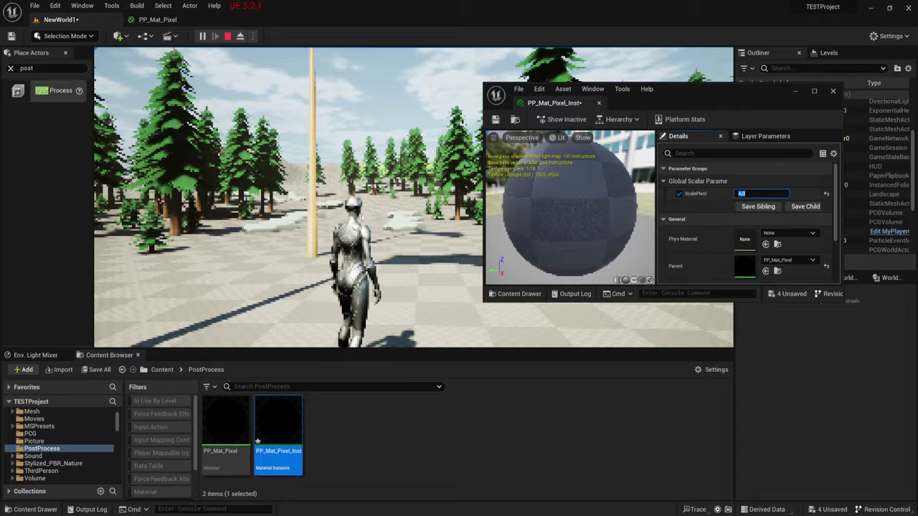
{"action": "left_click", "coordinate": [287, 201]}
{"action": "key", "text": "w"}
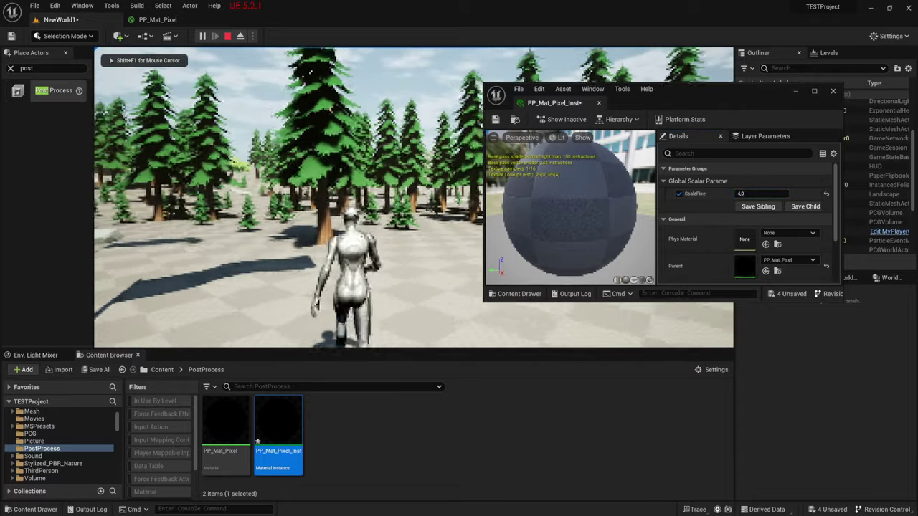
{"action": "key", "text": "w"}
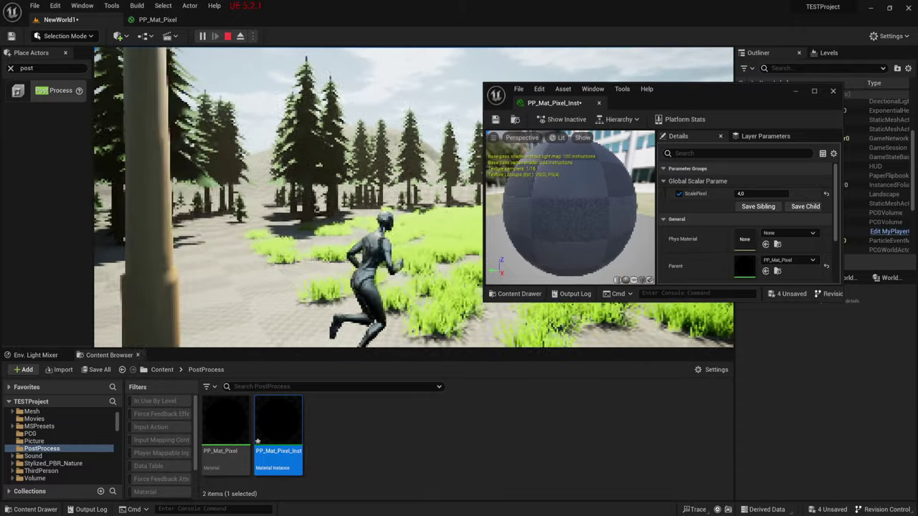
{"action": "key", "text": "Escape"}
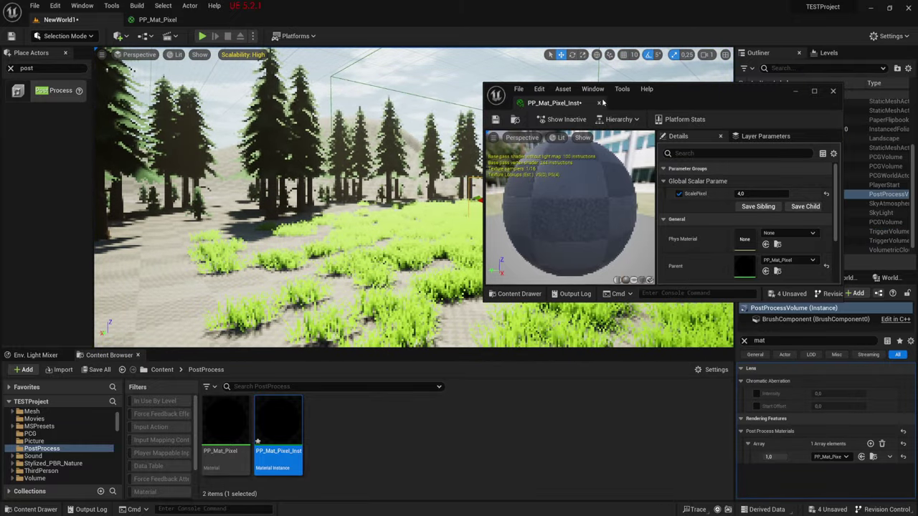
{"action": "left_click", "coordinate": [600, 104]}
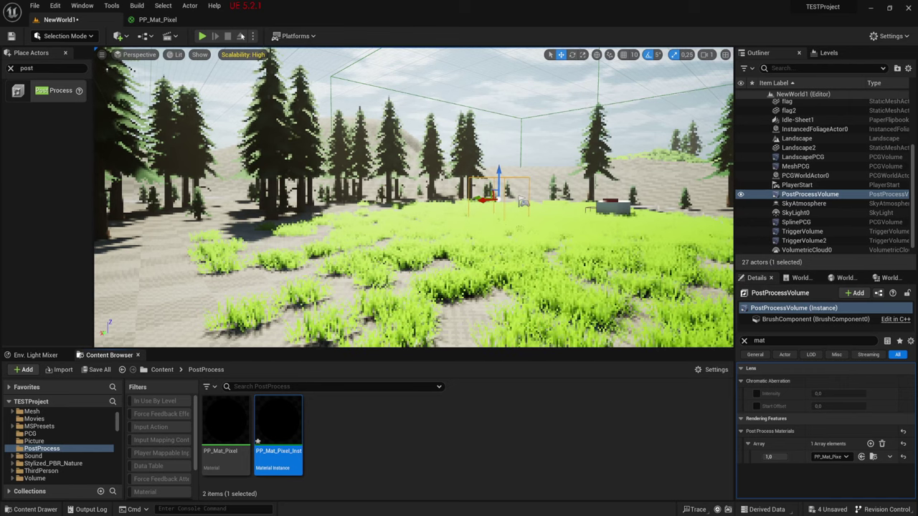
- In the PP_Mat_Pixel graph, bring the ScalePixel parameter node into view and select it
{"action": "left_click", "coordinate": [158, 20]}
{"action": "right_click_drag", "start_coordinate": [252, 254], "coordinate": [339, 216]}
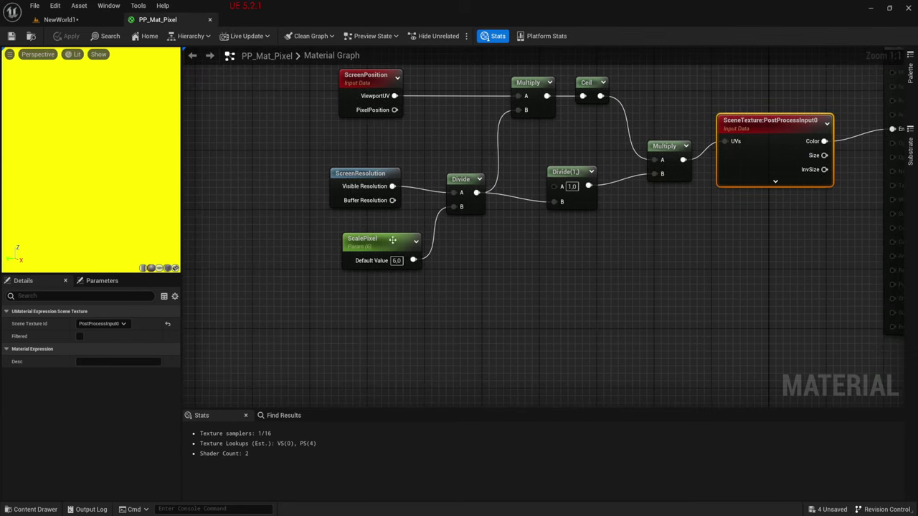
{"action": "left_click_drag", "start_coordinate": [339, 216], "coordinate": [419, 348]}
{"action": "right_click_drag", "start_coordinate": [382, 339], "coordinate": [413, 312]}
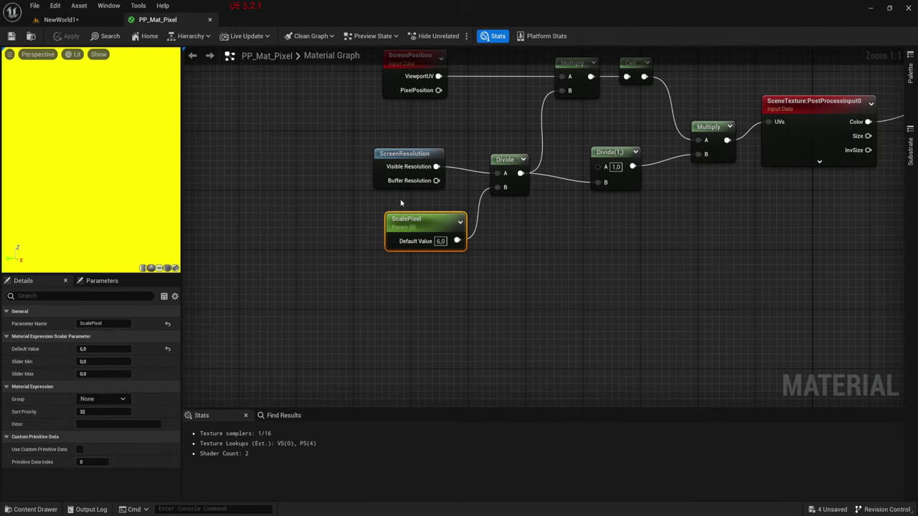
{"action": "double_click", "coordinate": [408, 222]}
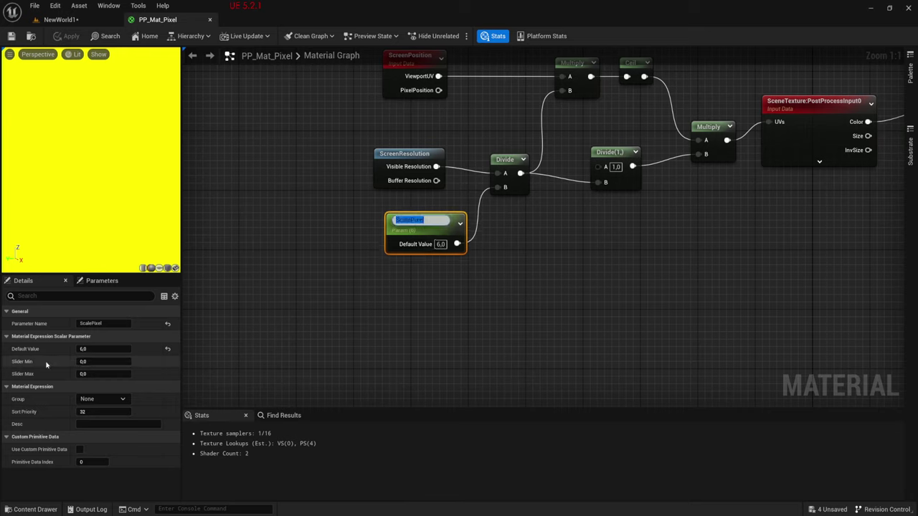
- Give ScalePixel a slider range of 1.0–6.0 with default 4.0, and apply the material
{"action": "left_click", "coordinate": [94, 363]}
{"action": "type", "text": "1"}
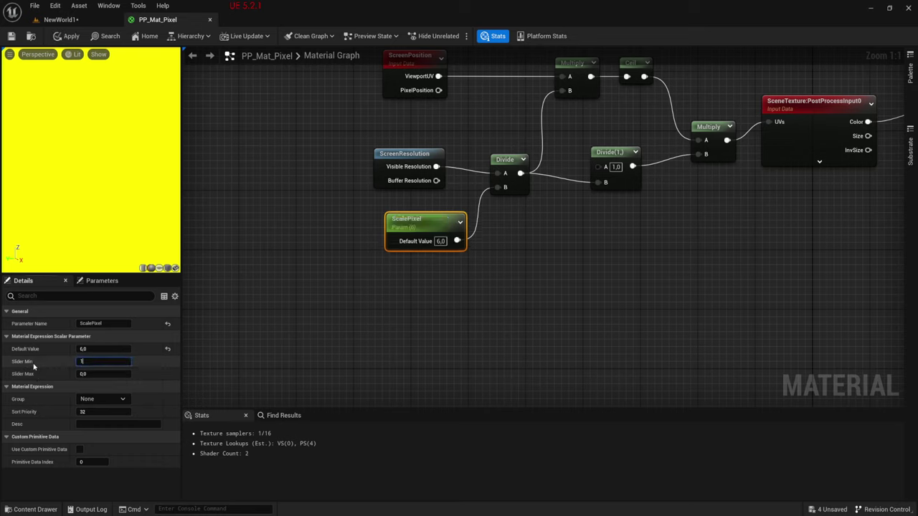
{"action": "left_click", "coordinate": [97, 374]}
{"action": "left_click", "coordinate": [102, 350]}
{"action": "type", "text": "4"}
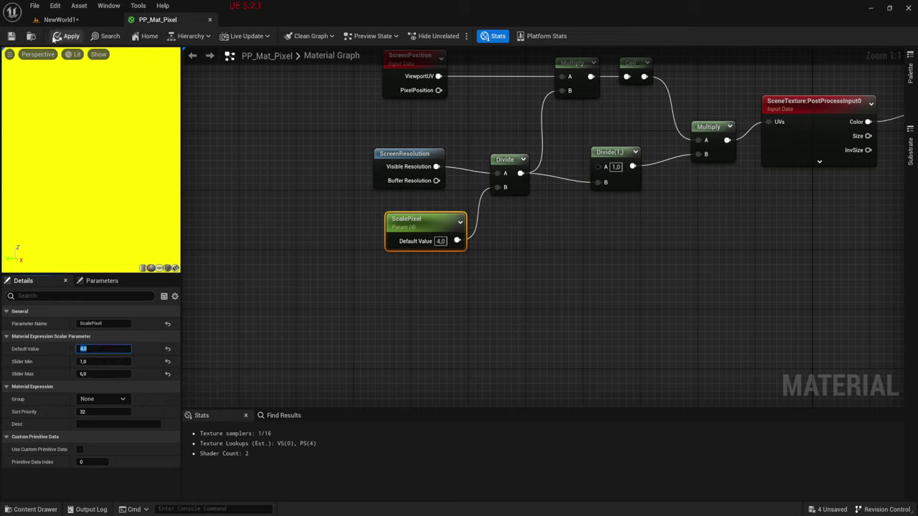
{"action": "left_click", "coordinate": [66, 35]}
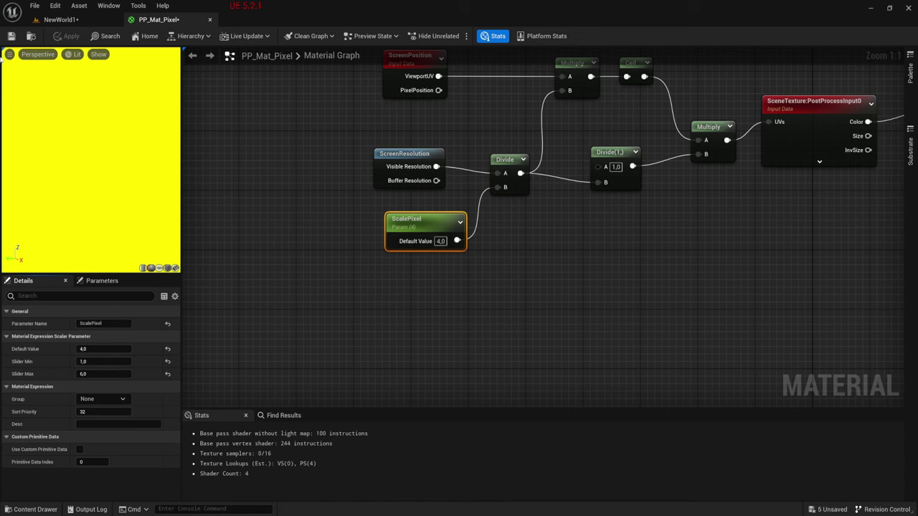
{"action": "left_click", "coordinate": [61, 19]}
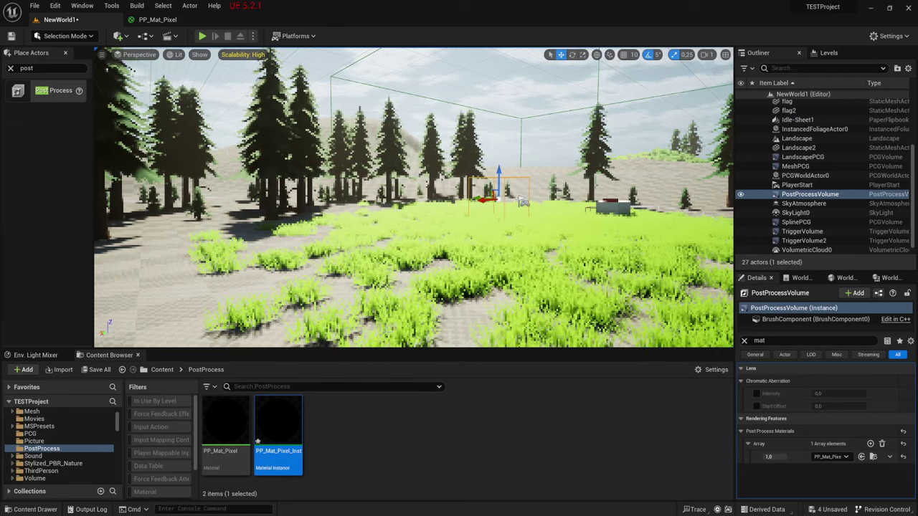
- Open PP_Mat_Pixel_Inst in a floating window and set ScalePixel to 1.0
{"action": "double_click", "coordinate": [268, 412]}
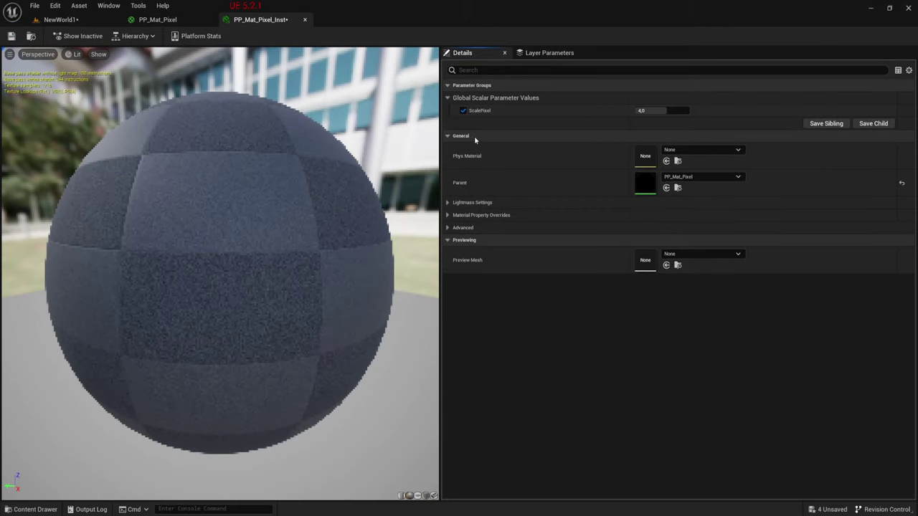
{"action": "left_click_drag", "start_coordinate": [252, 16], "coordinate": [372, 122]}
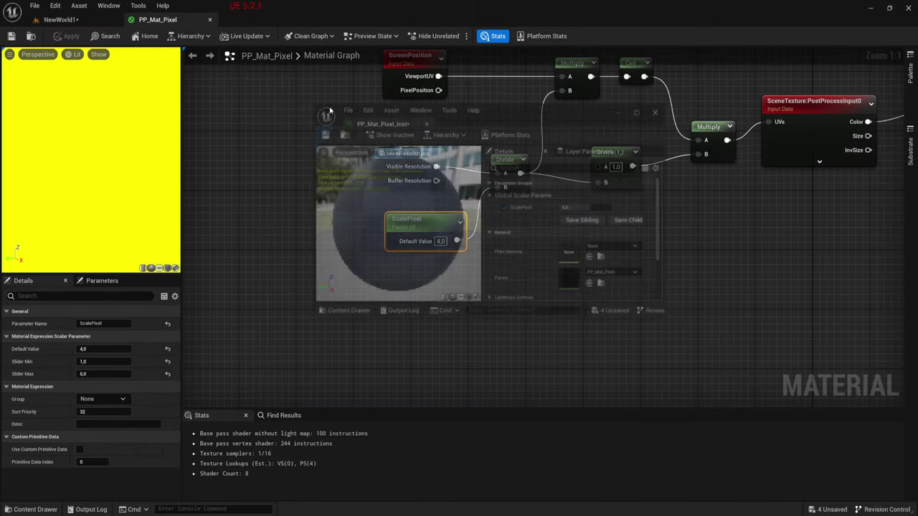
{"action": "left_click", "coordinate": [86, 20]}
{"action": "left_click", "coordinate": [574, 212]}
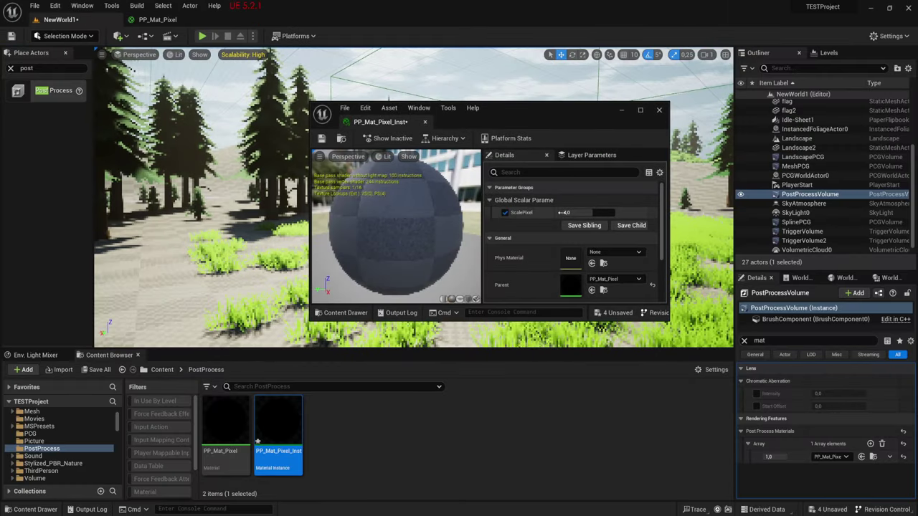
{"action": "type", "text": "1"}
{"action": "key", "text": "Return"}
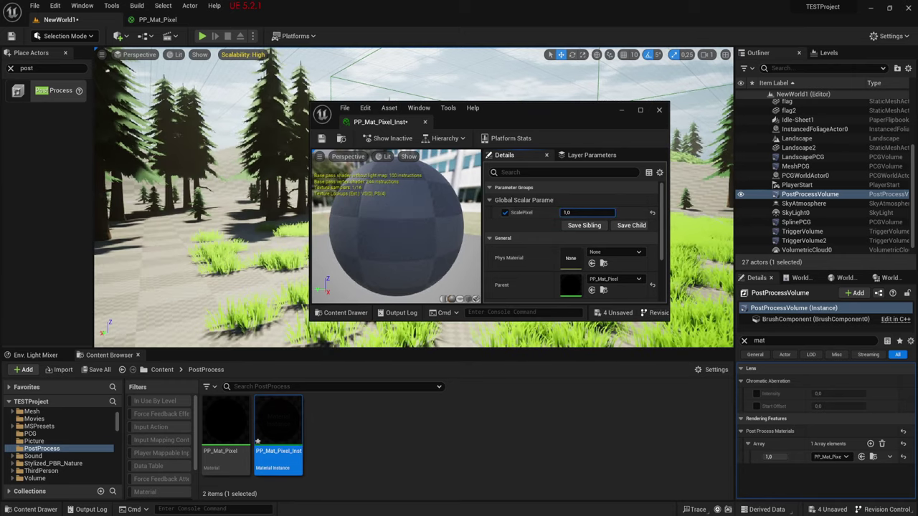
- Try ScalePixel values of 6.0, 50.0 and 6.0 to compare the pixelation
{"action": "left_click_drag", "start_coordinate": [587, 213], "coordinate": [570, 226]}
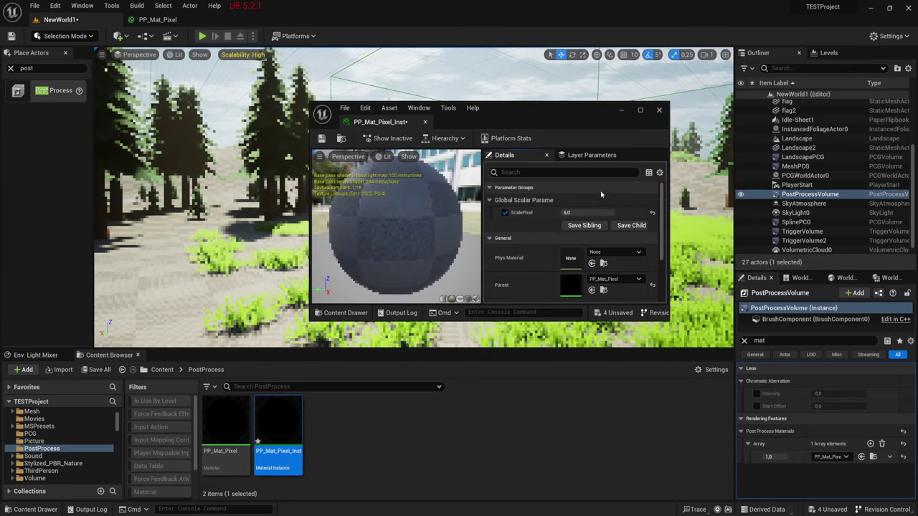
{"action": "left_click", "coordinate": [590, 213]}
{"action": "type", "text": "5"}
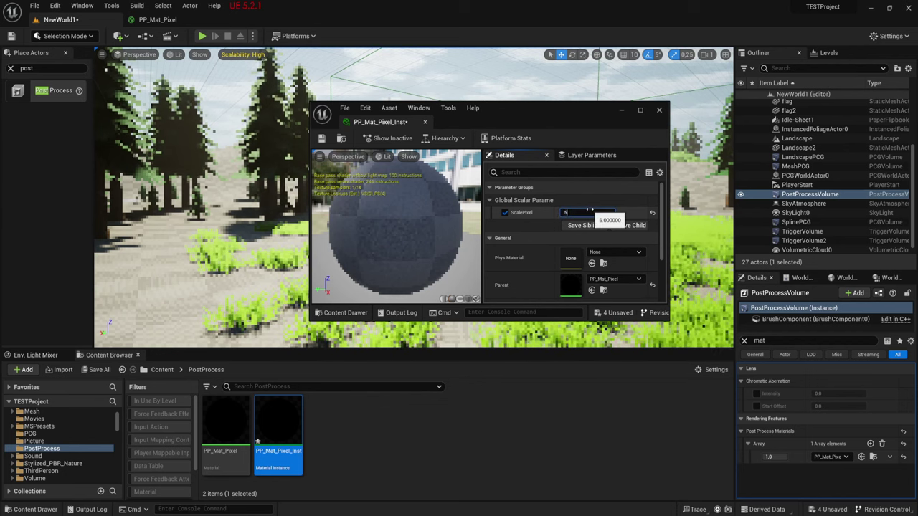
{"action": "type", "text": "0"}
{"action": "key", "text": "Return"}
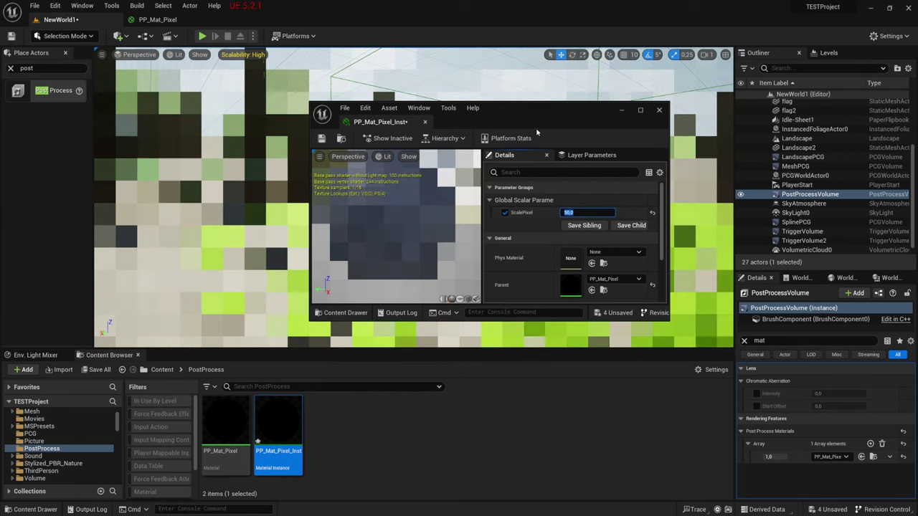
{"action": "left_click_drag", "start_coordinate": [536, 118], "coordinate": [612, 102]}
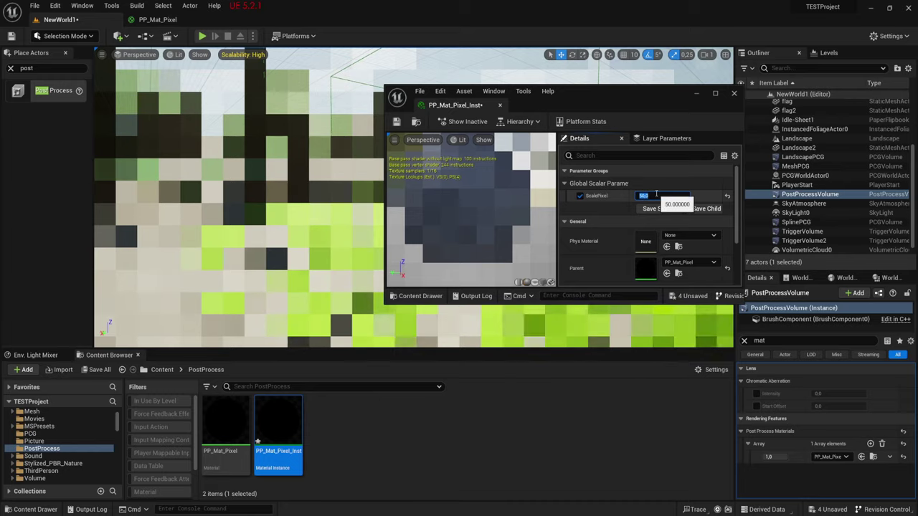
{"action": "type", "text": "6"}
{"action": "key", "text": "Return"}
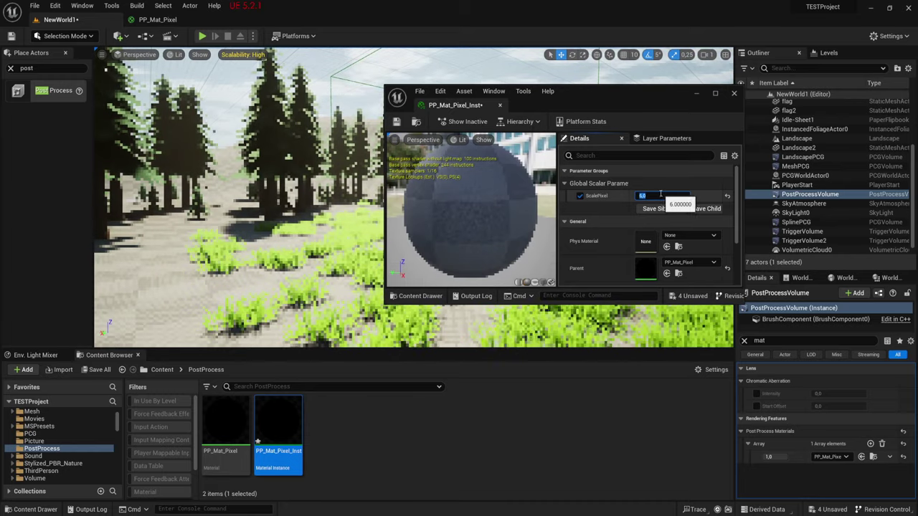
- Return ScalePixel to 1.0, undoing a trial drag to about 5.3
{"action": "type", "text": "1"}
{"action": "key", "text": "Return"}
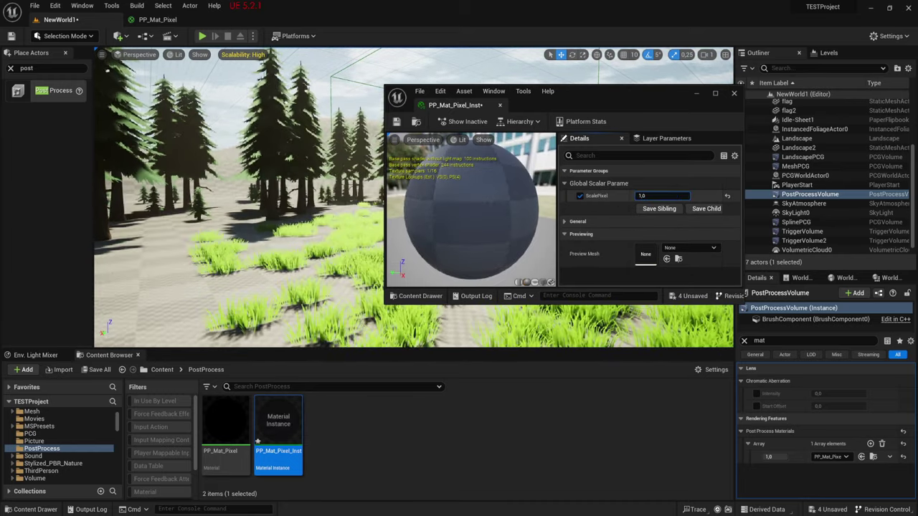
{"action": "left_click_drag", "start_coordinate": [642, 196], "coordinate": [690, 196]}
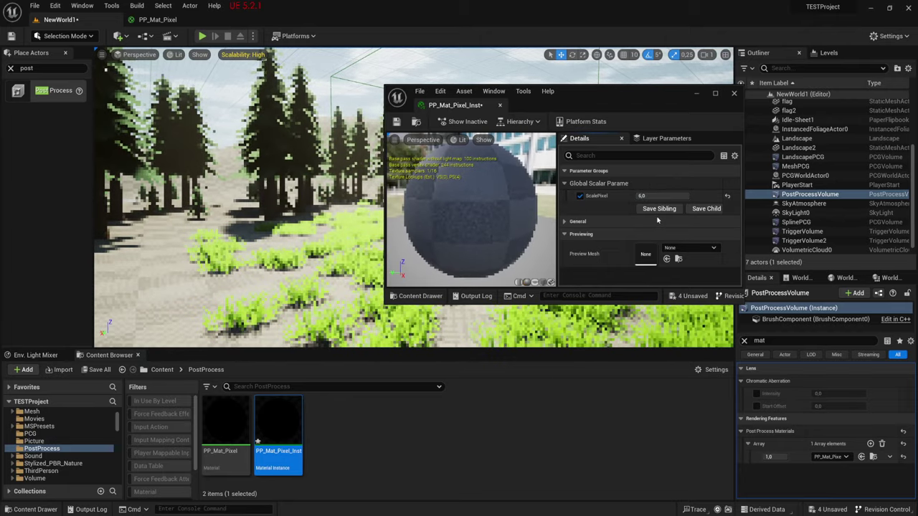
{"action": "key", "text": "ctrl+z"}
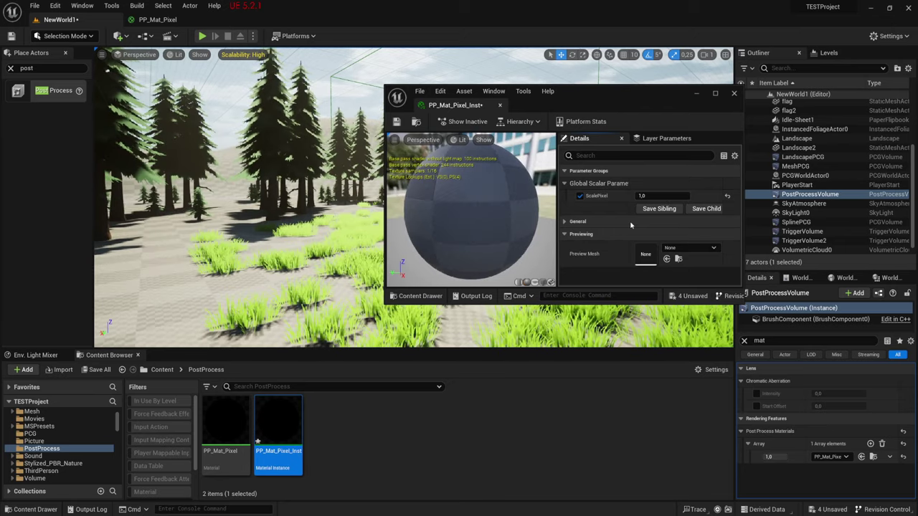